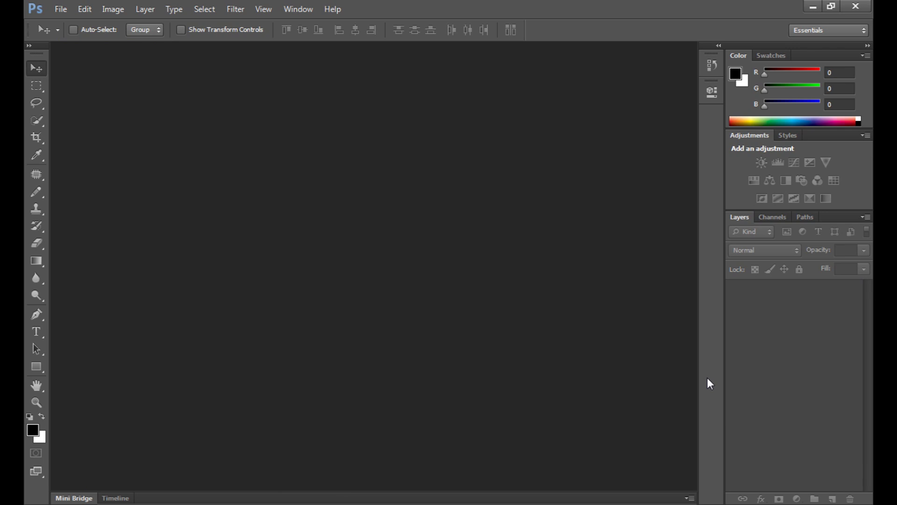
Create a new 950 × 500 px document at 72 resolution
click(57, 13)
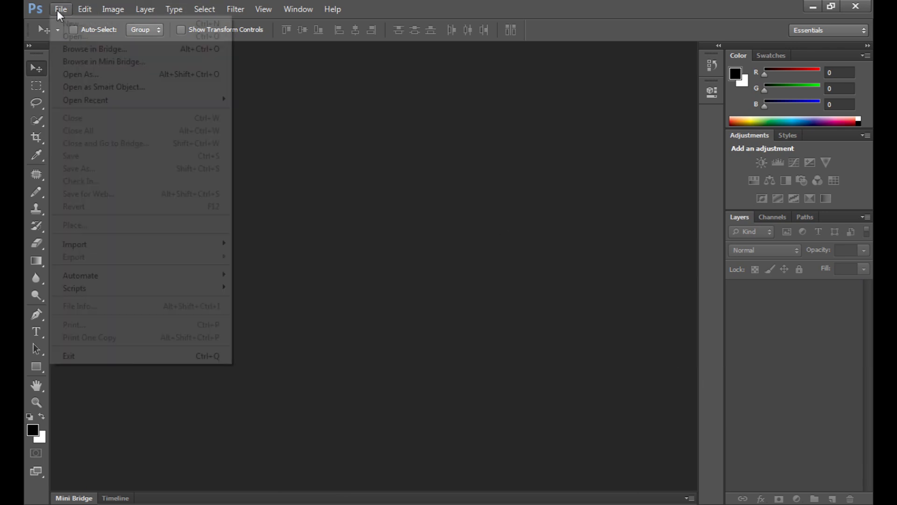
click(76, 20)
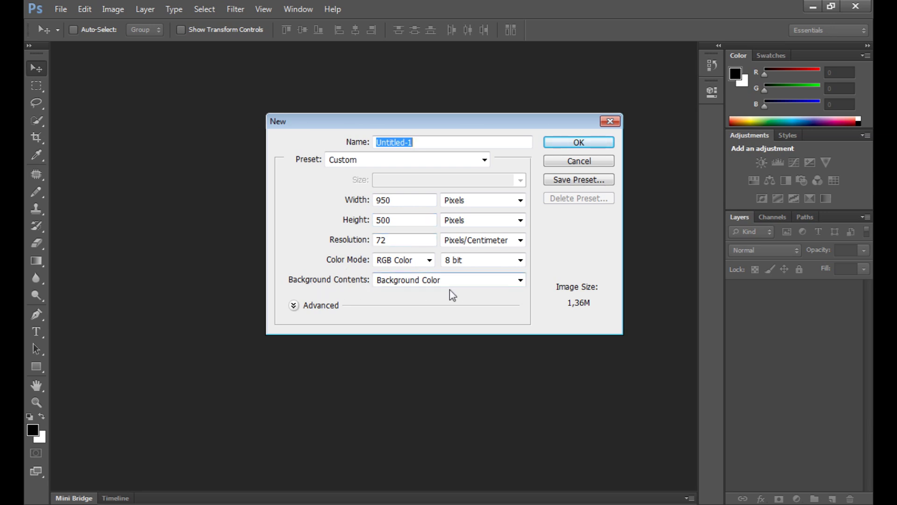
click(572, 143)
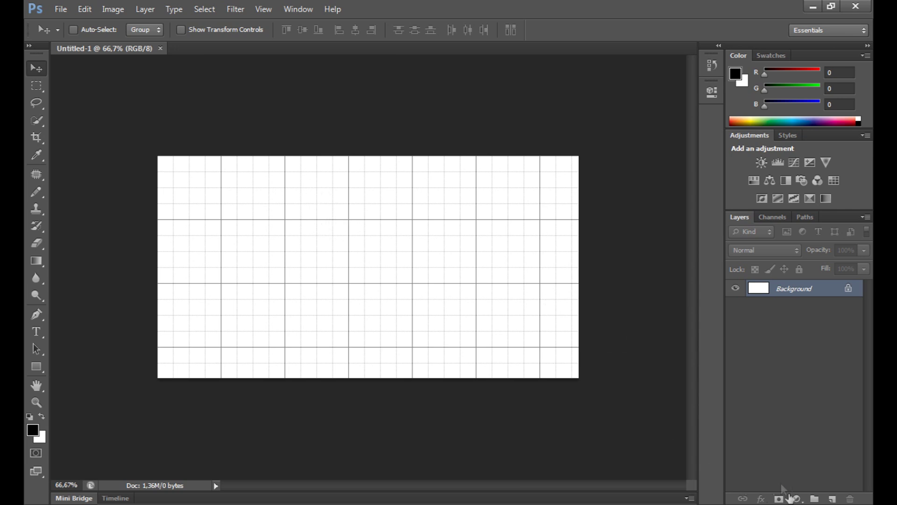
Add a Gradient Fill layer using the Copper 2 preset angled at 39,81°
click(796, 499)
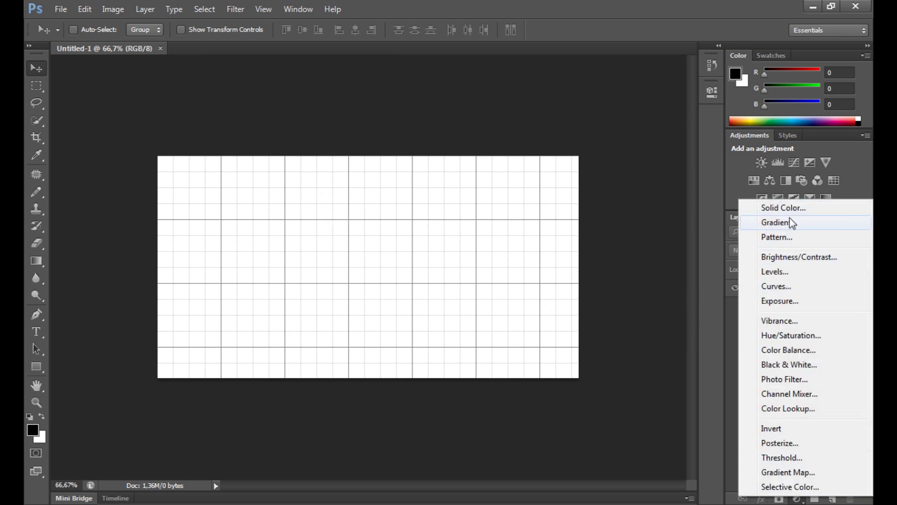
click(793, 224)
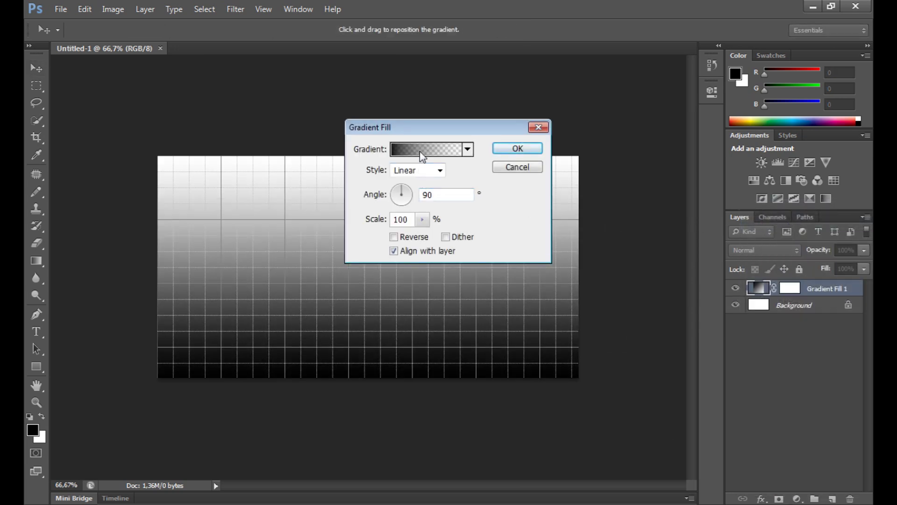
click(423, 150)
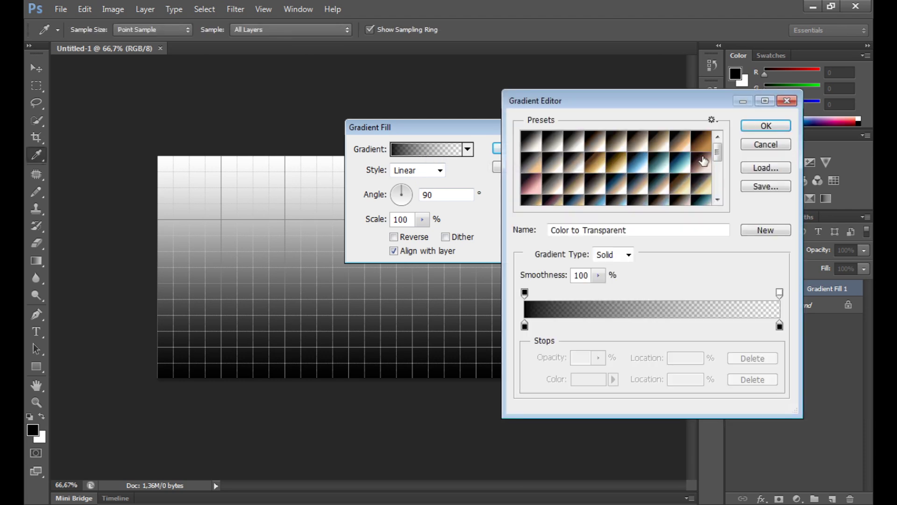
mouse_move(718, 156)
mouse_down()
mouse_move(719, 186)
mouse_move(717, 155)
mouse_up()
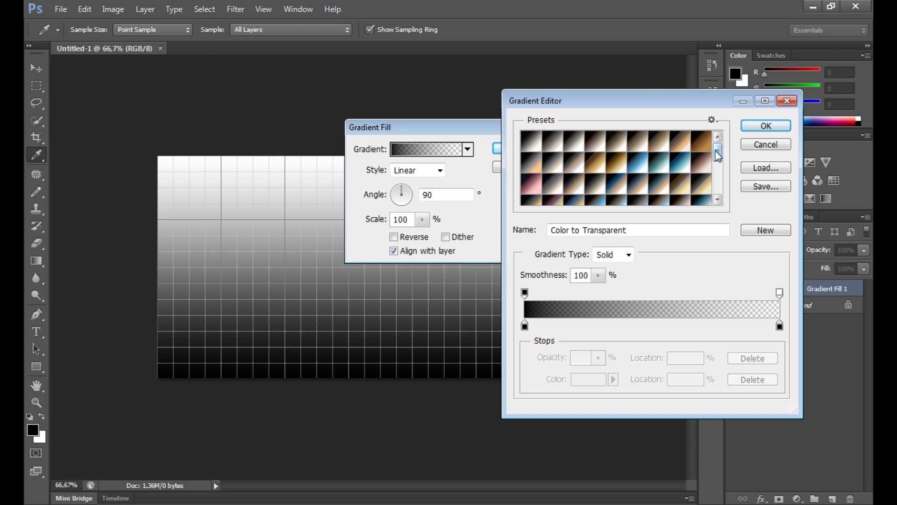
mouse_move(717, 156)
mouse_down()
mouse_move(717, 177)
mouse_move(718, 155)
mouse_up()
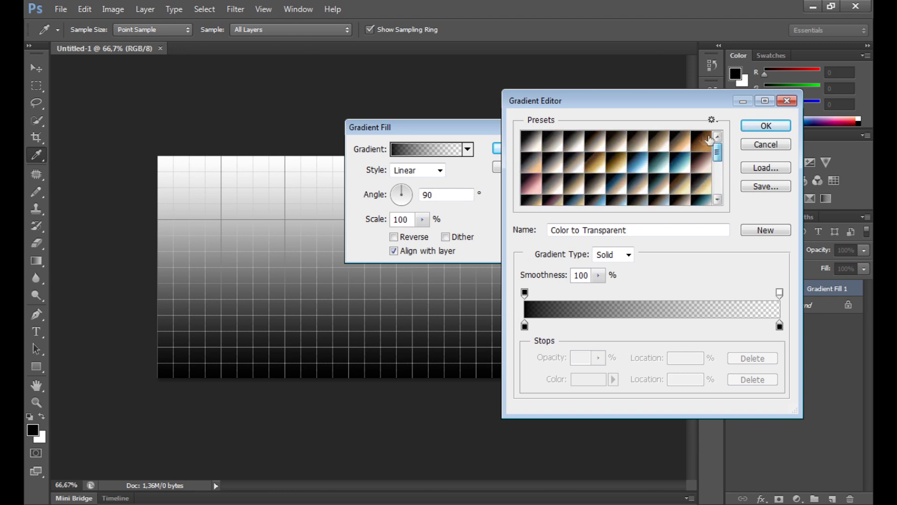
click(530, 187)
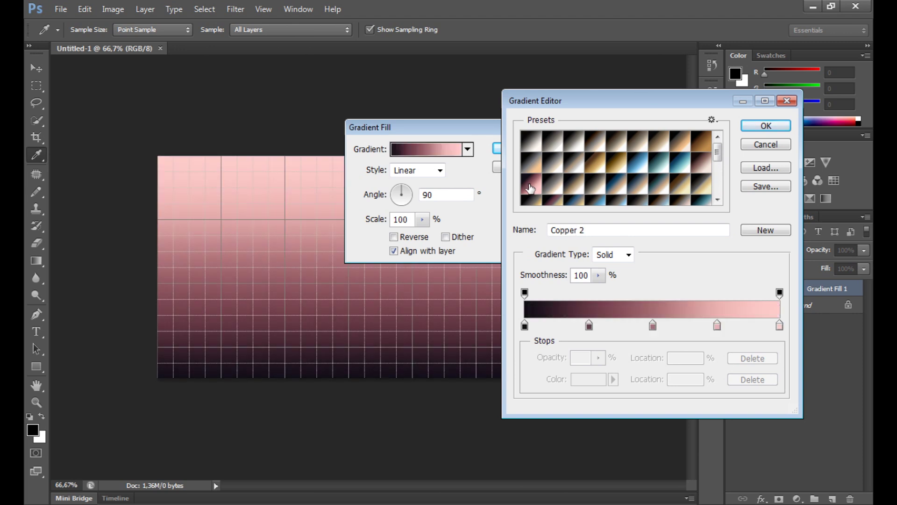
click(766, 125)
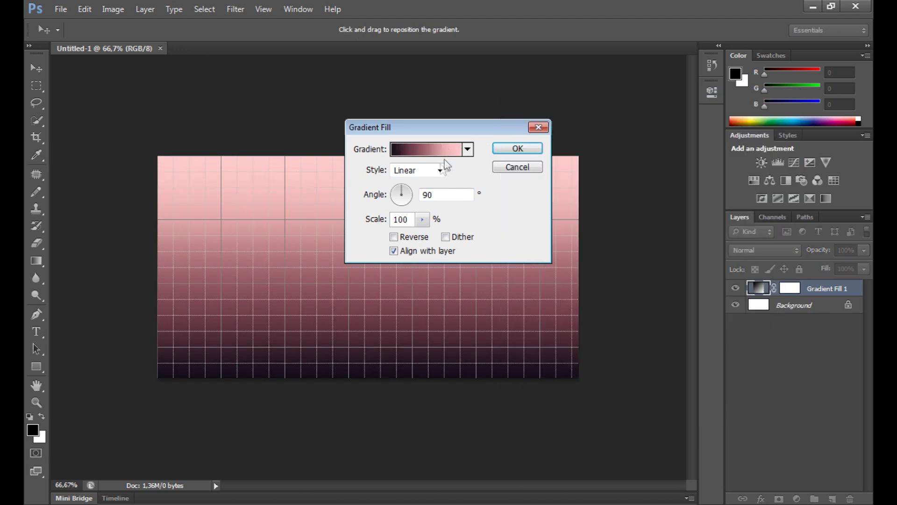
click(410, 190)
click(411, 194)
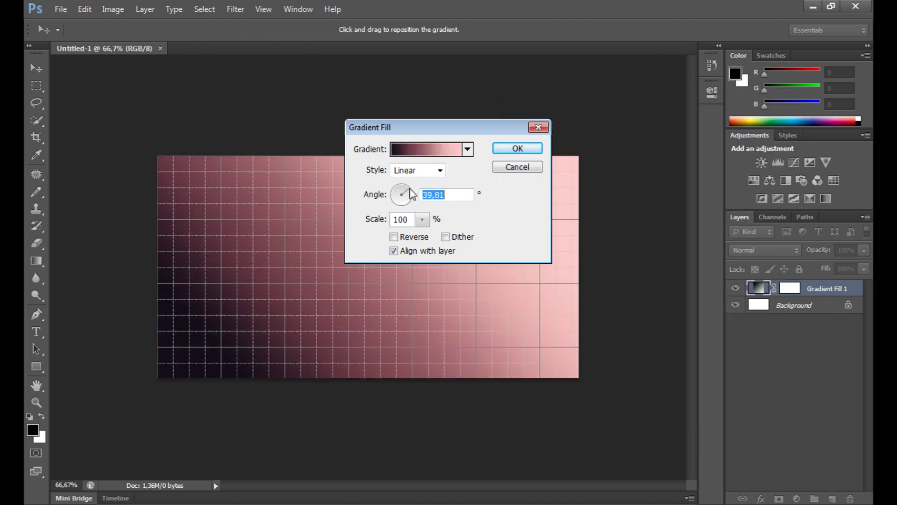
click(509, 147)
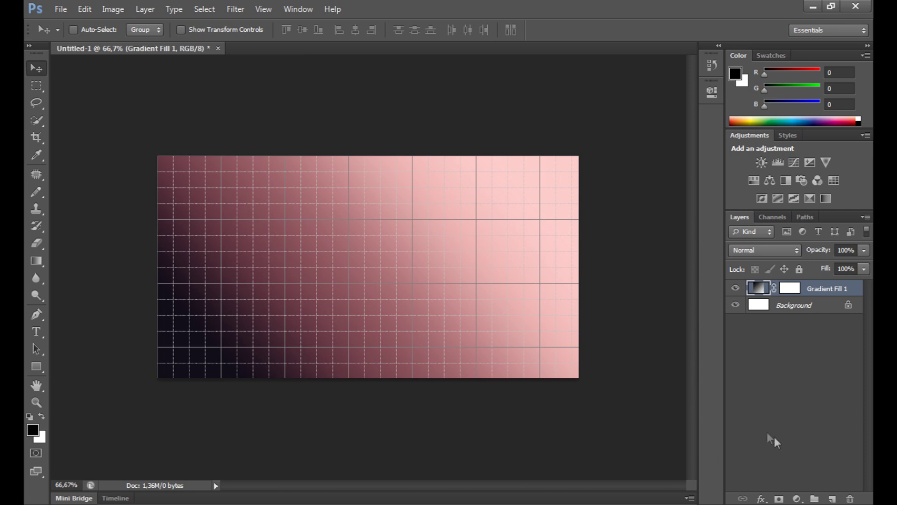
Add a black Solid Color fill layer above the gradient and set its Fill to 0%
click(797, 499)
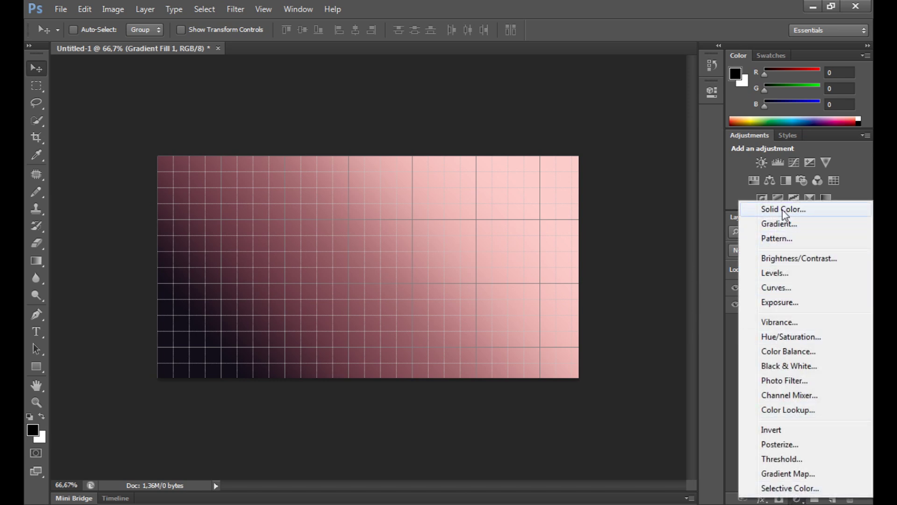
click(798, 206)
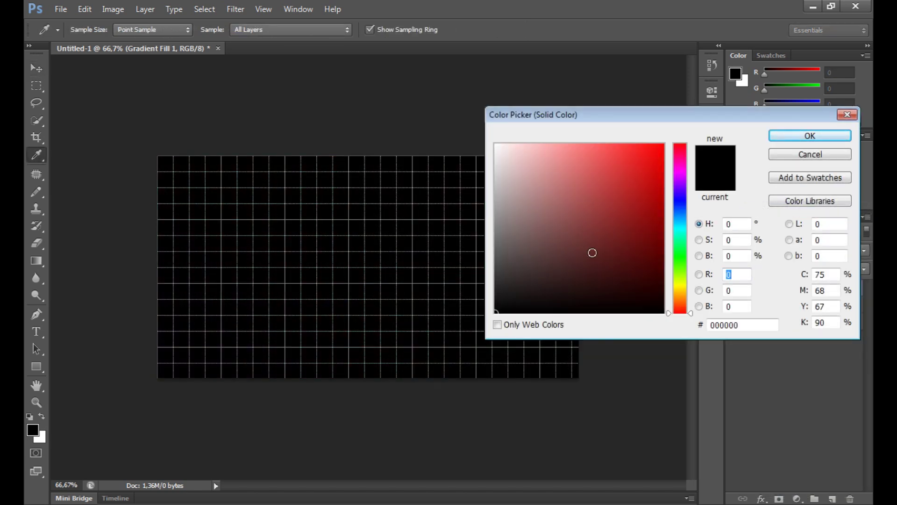
click(794, 135)
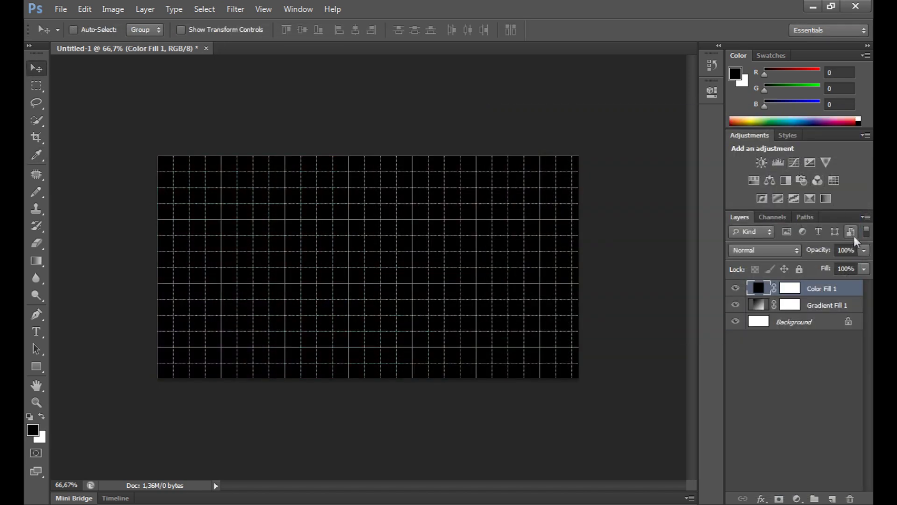
drag(847, 270, 831, 269)
text(0)
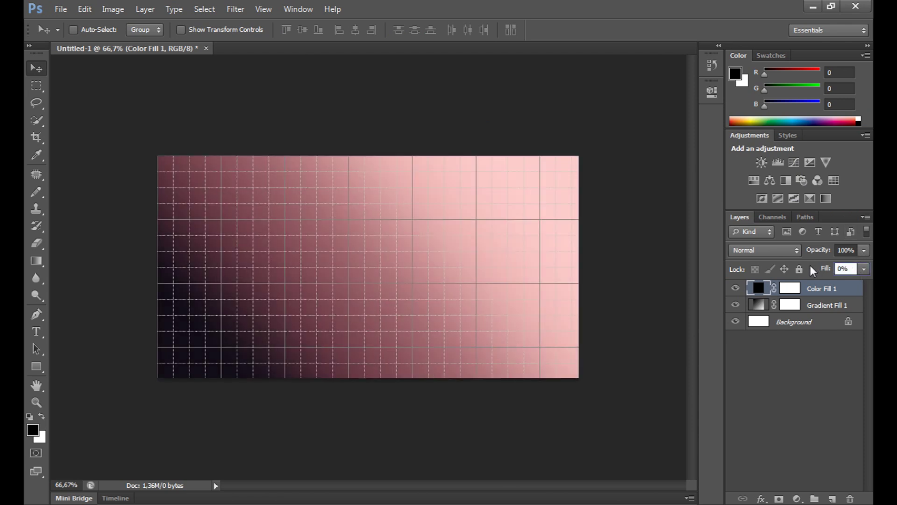
click(865, 271)
Give Color Fill 1 a small grey grid Pattern Overlay blended in Soft Light
click(761, 502)
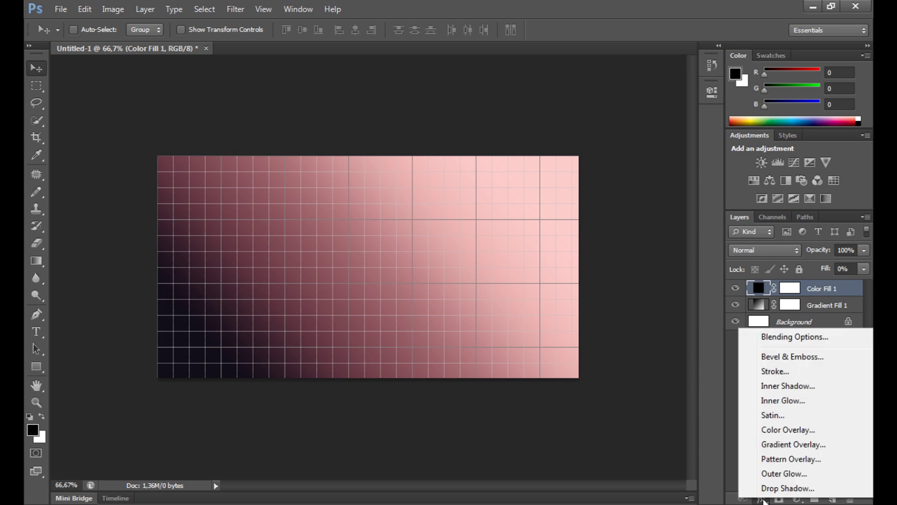
click(783, 460)
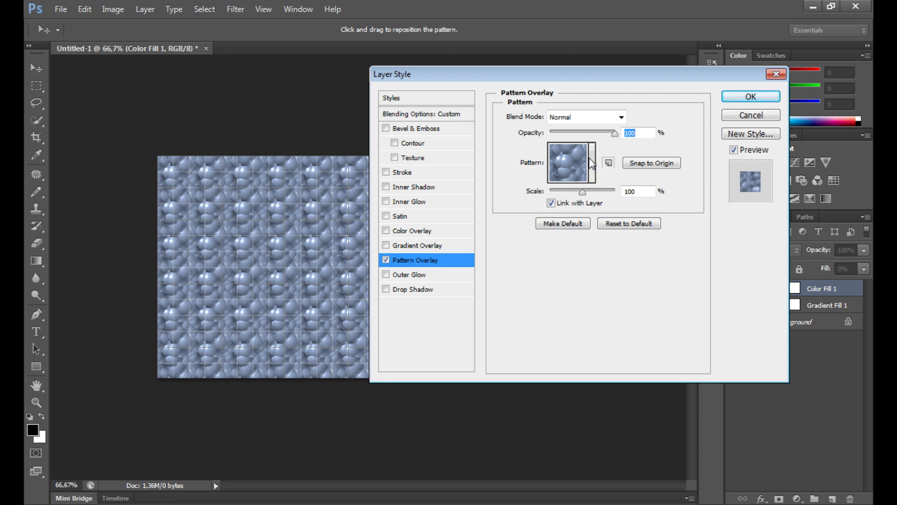
click(591, 163)
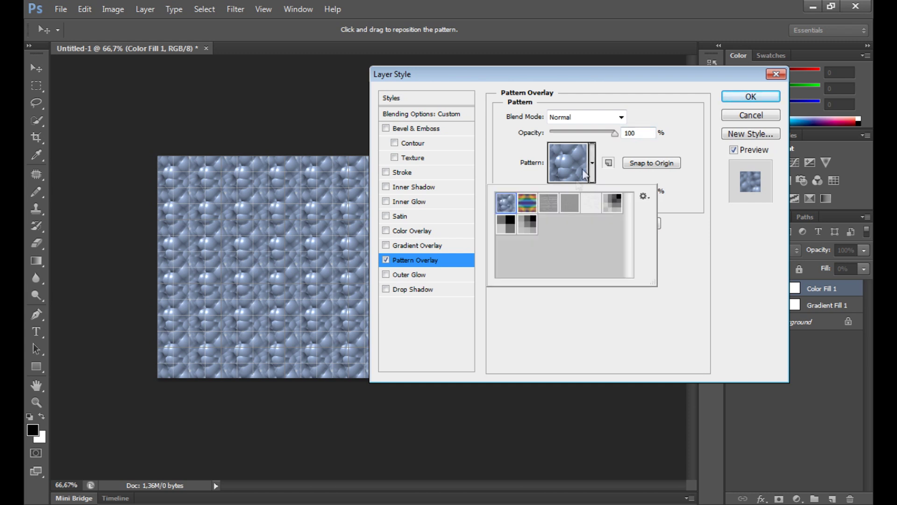
click(527, 223)
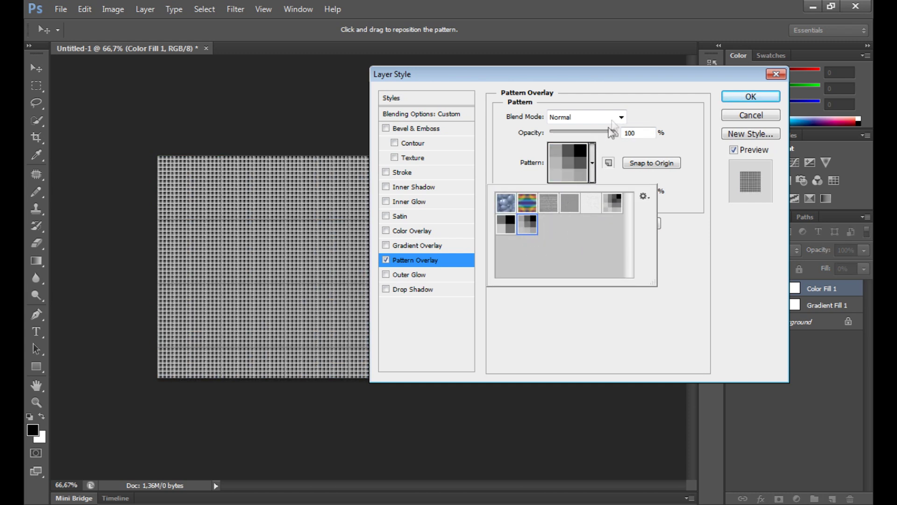
click(621, 117)
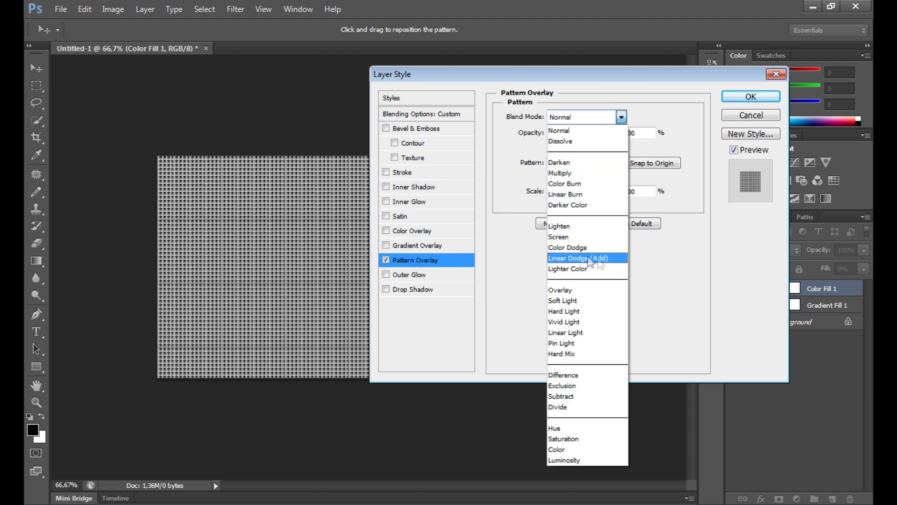
click(585, 302)
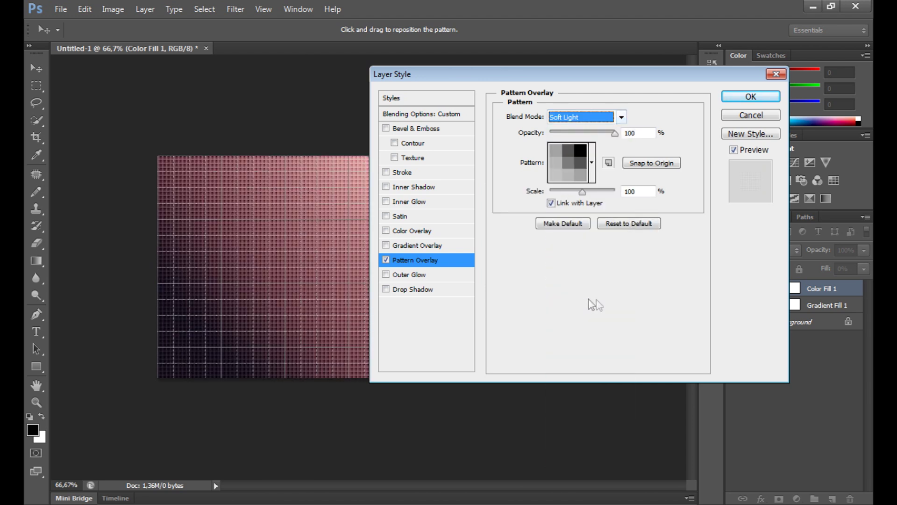
drag(665, 74, 688, 86)
click(770, 110)
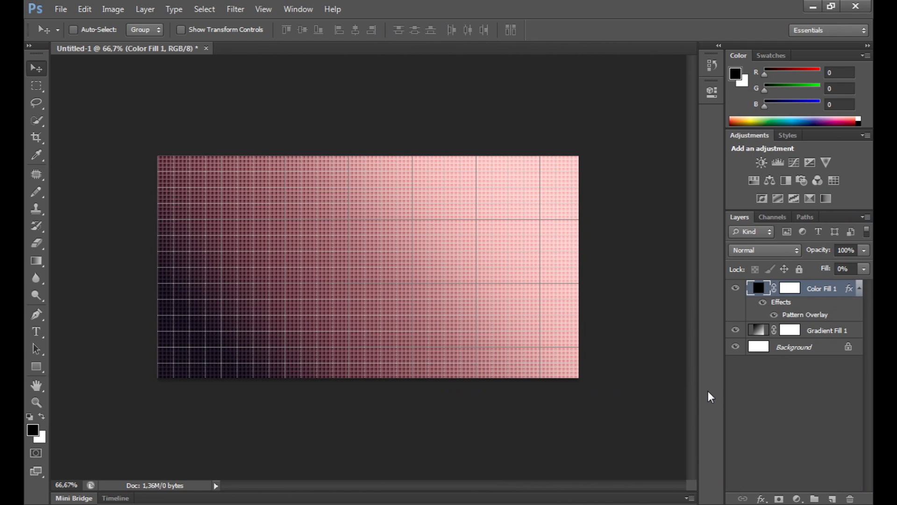
click(37, 332)
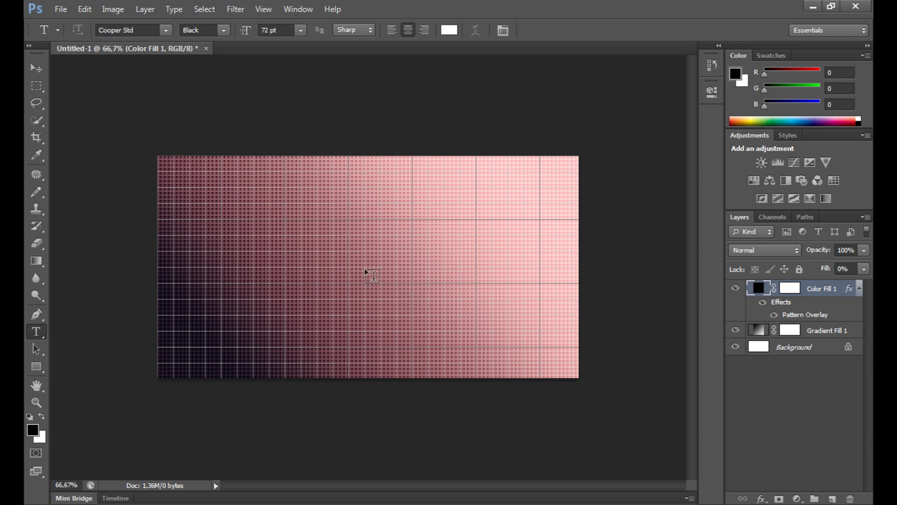
Type 'Liquid' near the canvas centre in white Cooper Std Black 72 pt and commit it
click(366, 286)
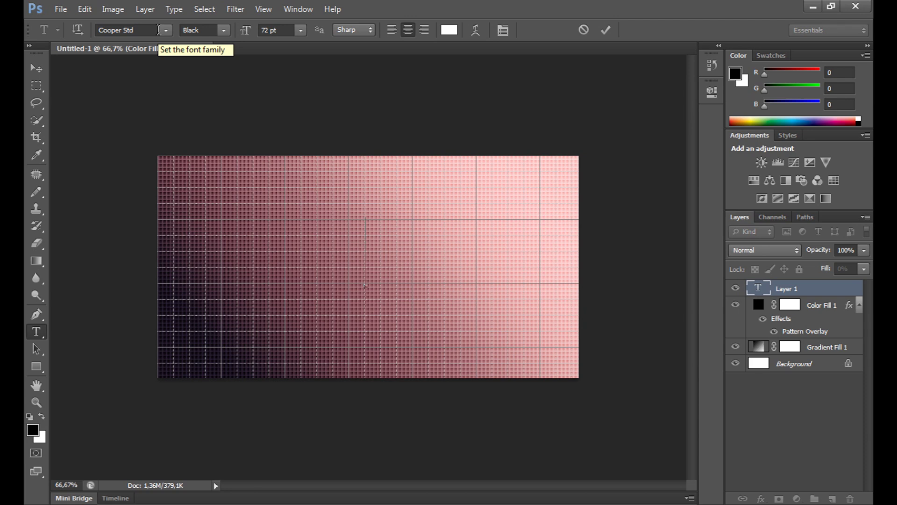
text(Li)
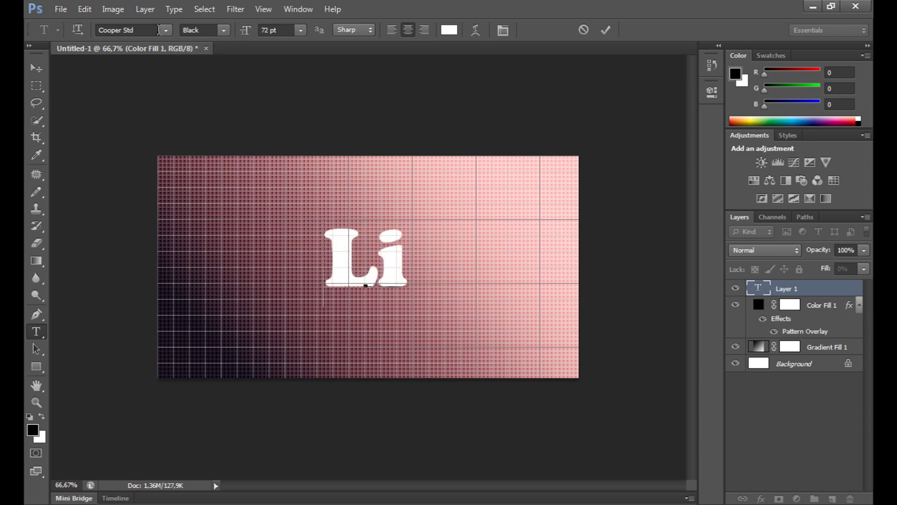
text(quid)
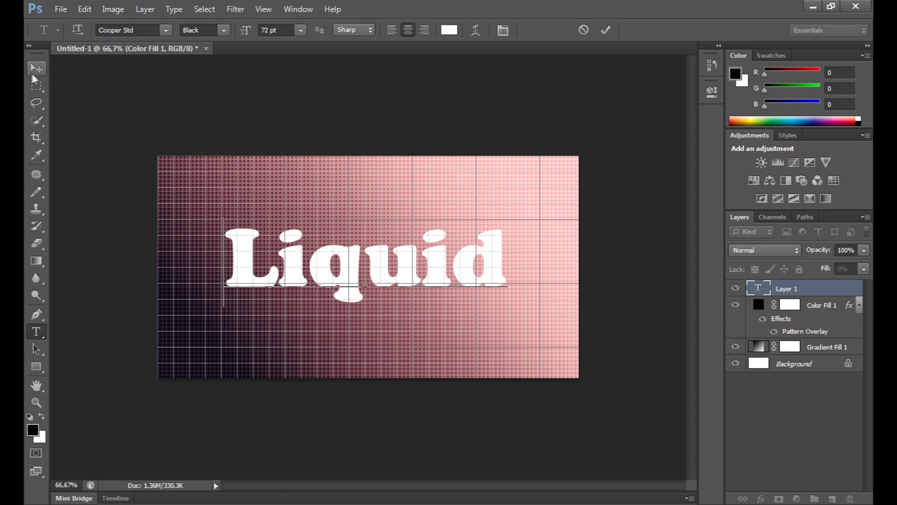
click(35, 73)
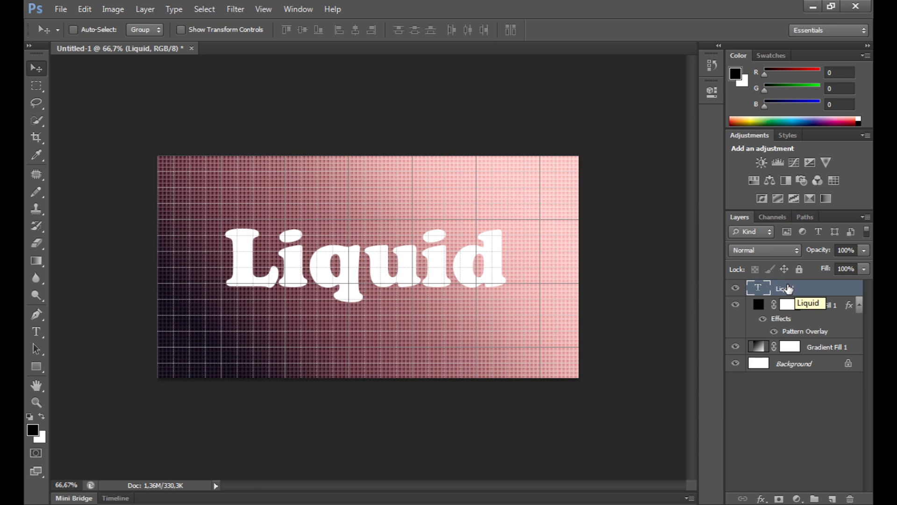
Turn on Bevel & Emboss for the Liquid text and set its Fill Opacity to 0%
click(761, 499)
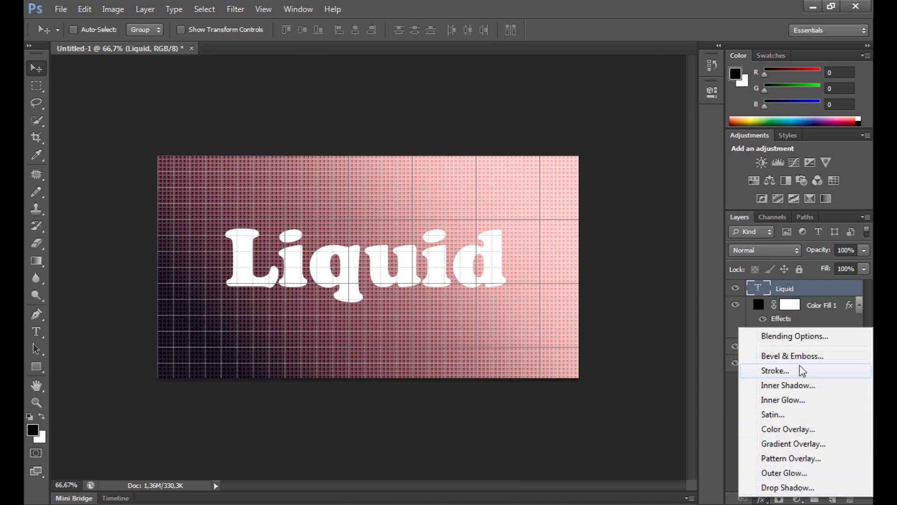
click(787, 340)
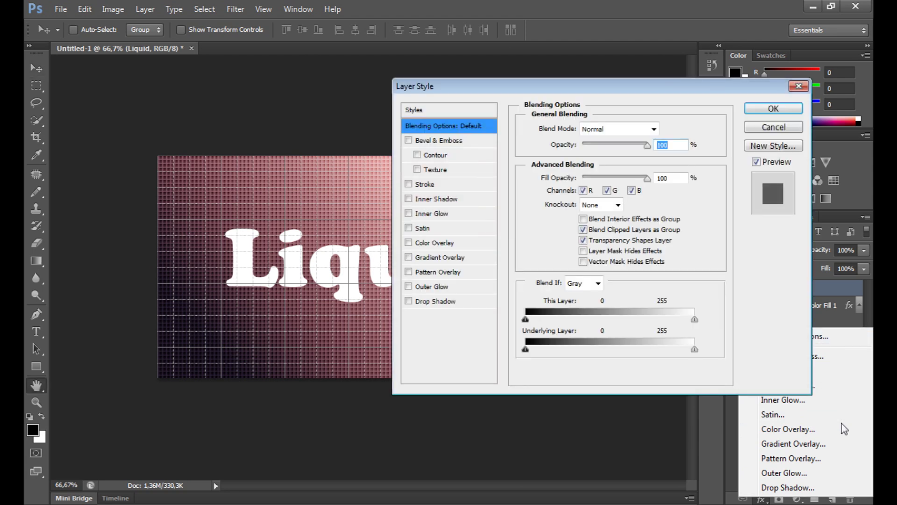
drag(533, 94, 511, 93)
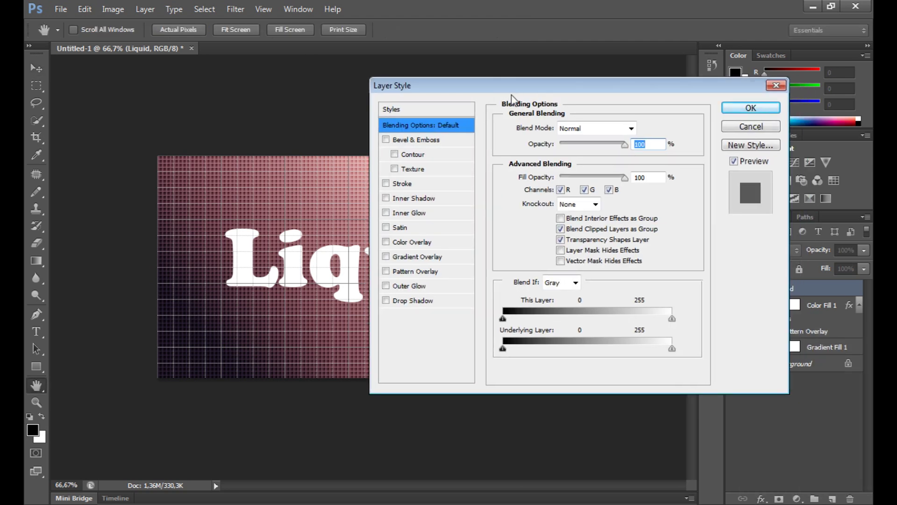
click(386, 140)
drag(469, 90, 530, 89)
click(641, 176)
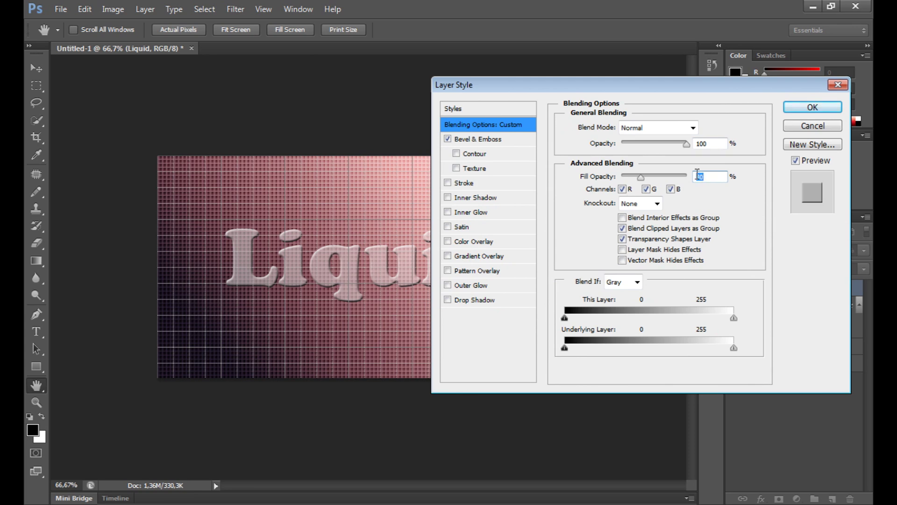
text(0)
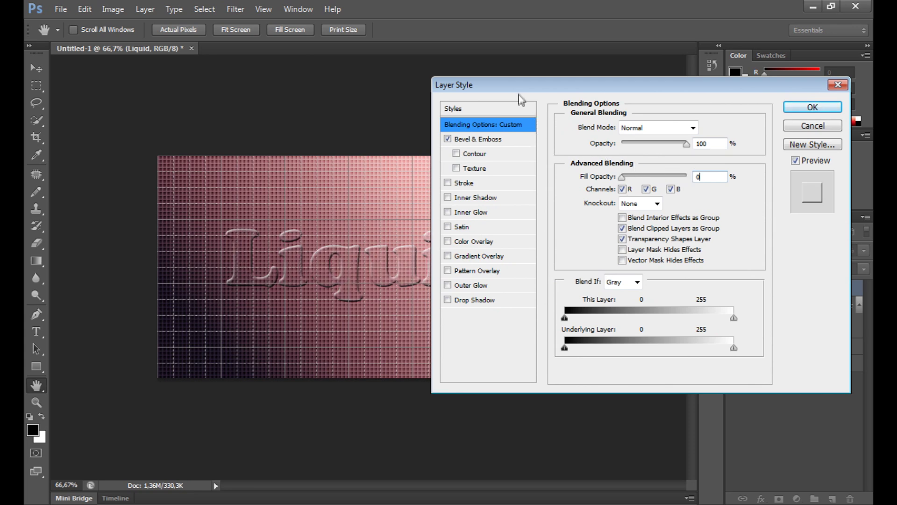
drag(522, 100, 599, 118)
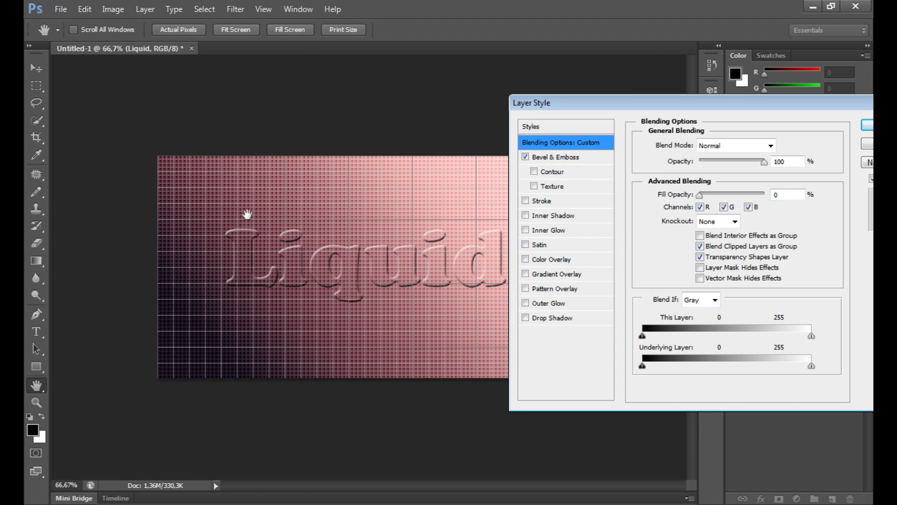
Set the Bevel & Emboss Depth to 150% and Soften to 3 px
click(560, 159)
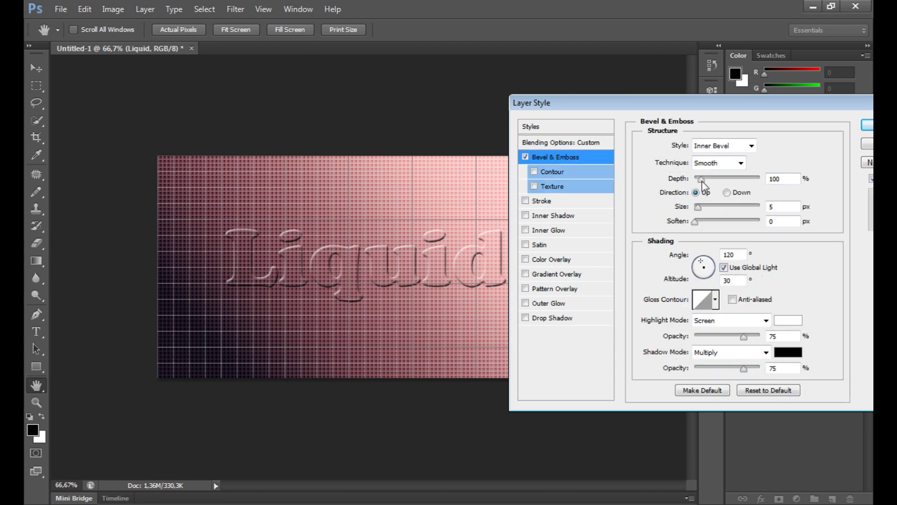
drag(702, 179, 709, 180)
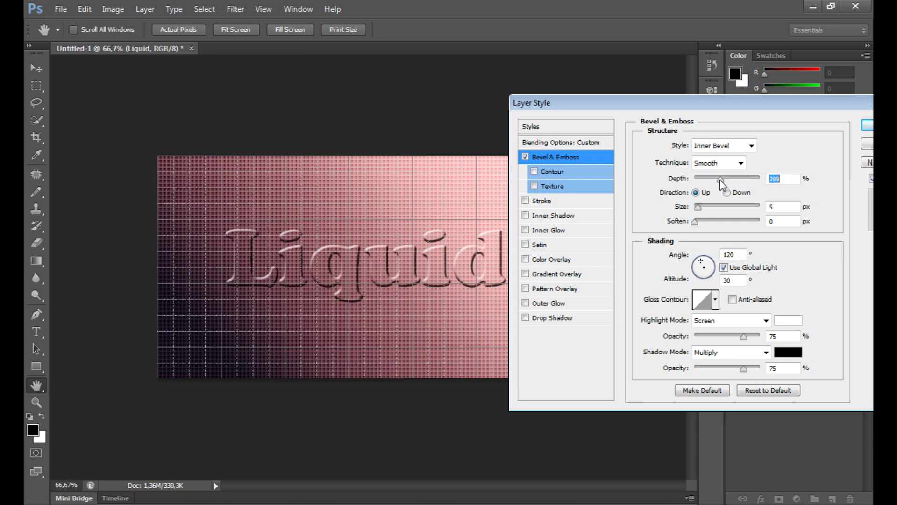
click(718, 179)
click(706, 179)
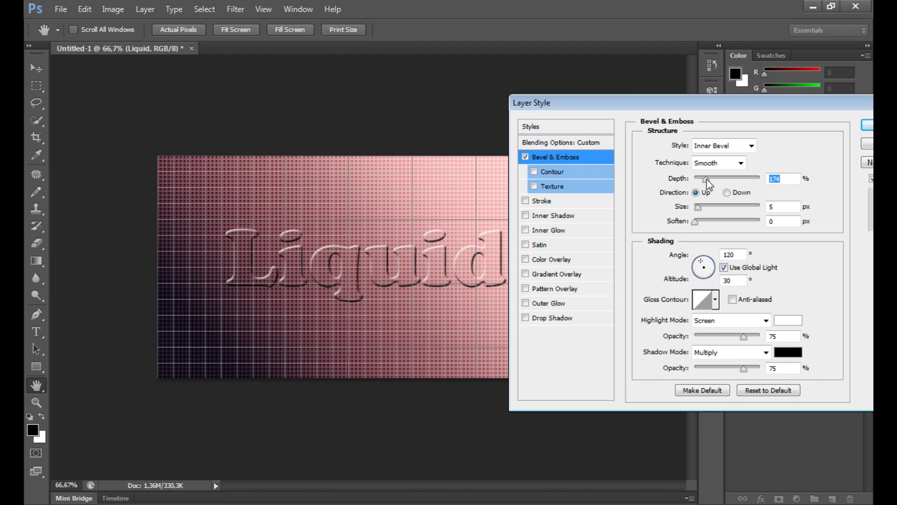
click(780, 180)
text(50)
click(776, 220)
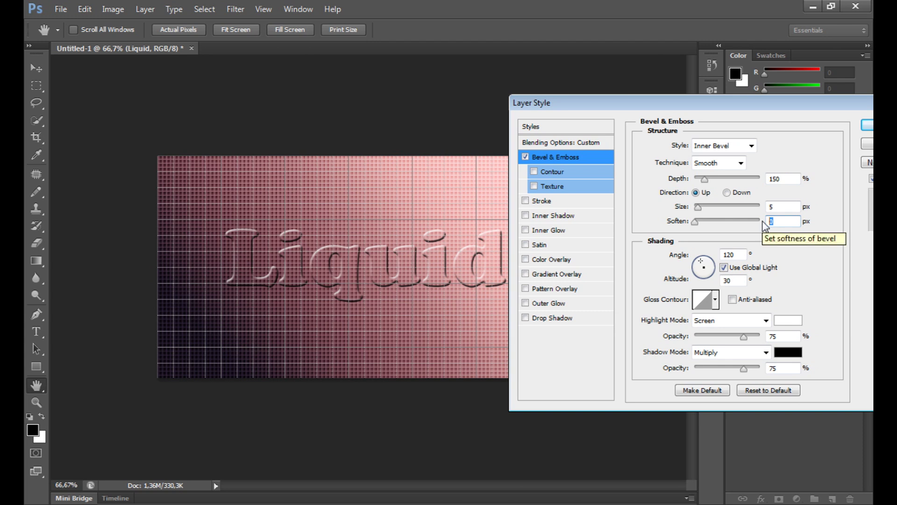
text(3)
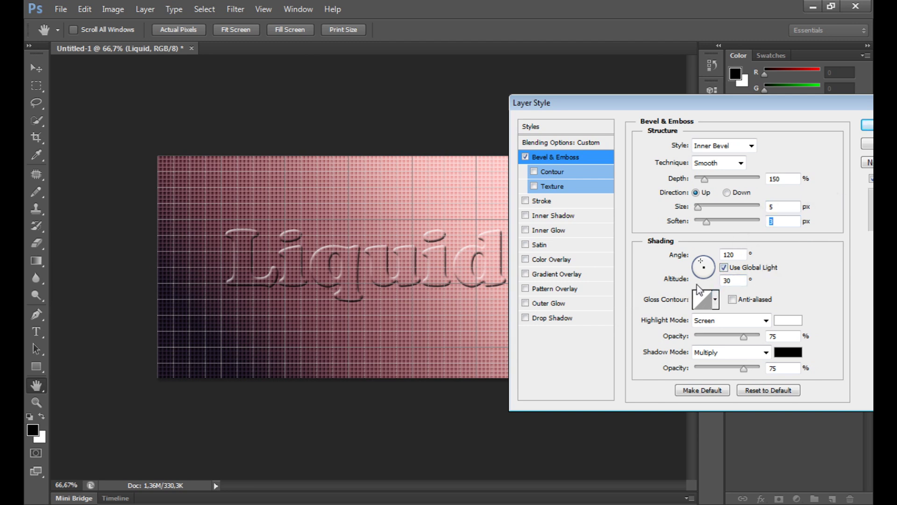
Enable gloss contour anti-aliasing and try Ring and other contours, returning to Linear
click(733, 299)
click(717, 303)
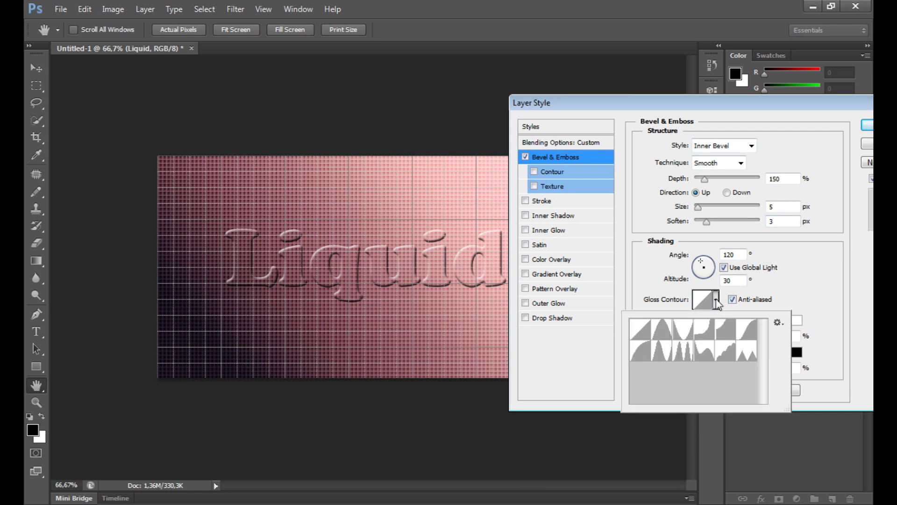
click(685, 329)
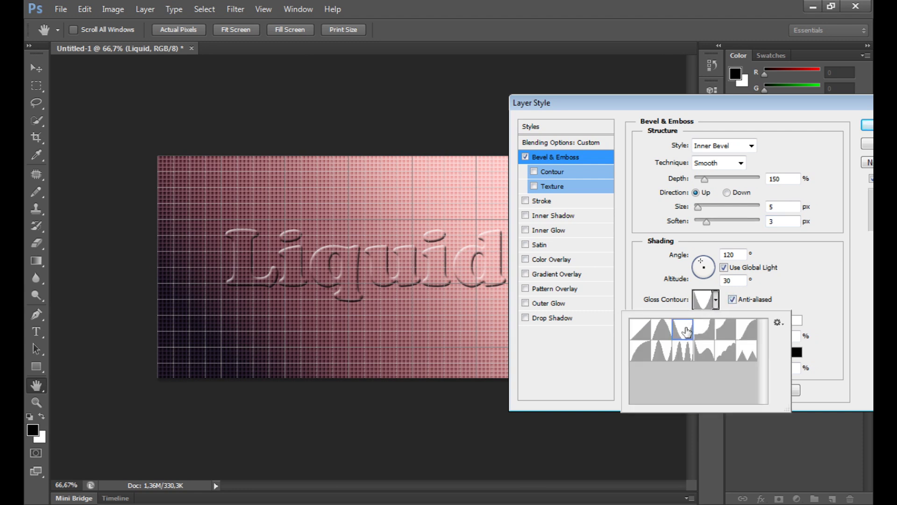
click(664, 352)
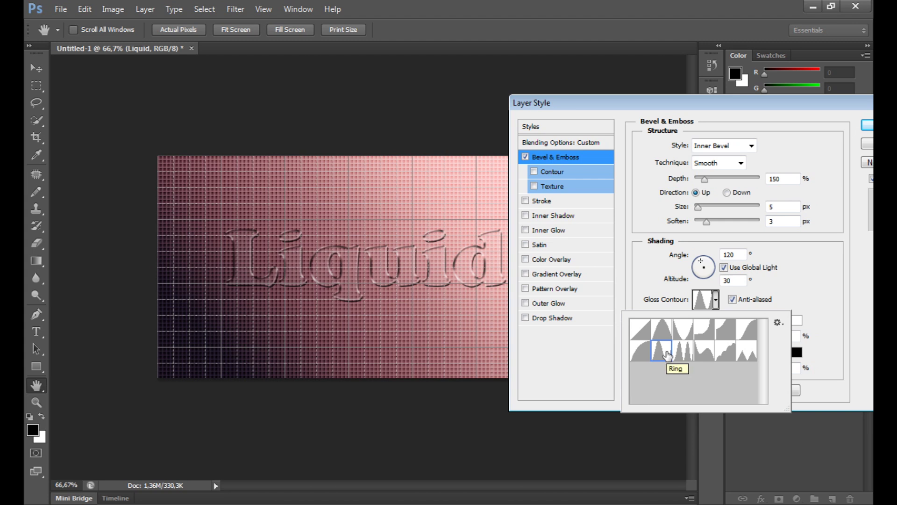
click(681, 333)
click(671, 350)
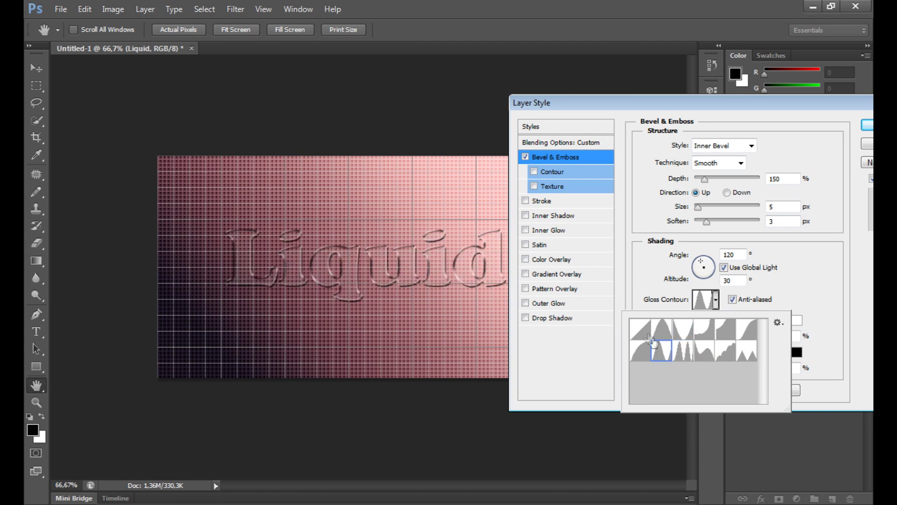
click(642, 330)
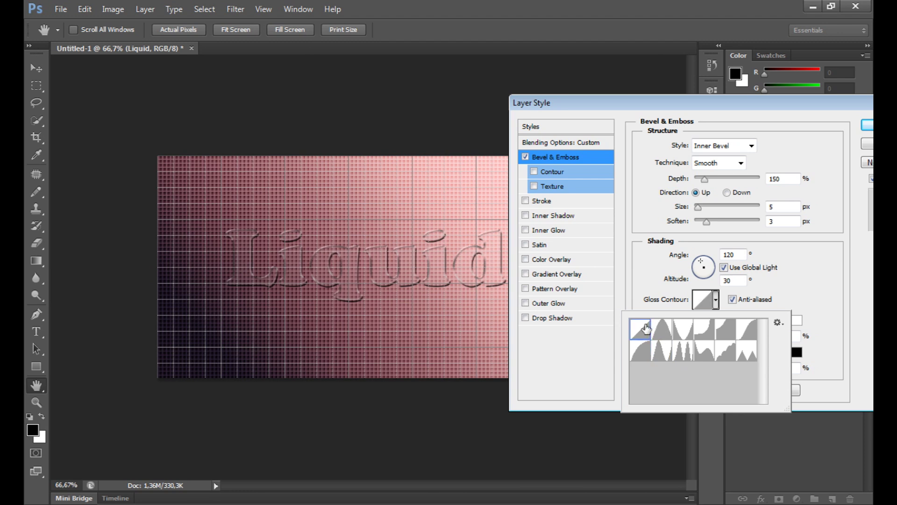
click(717, 302)
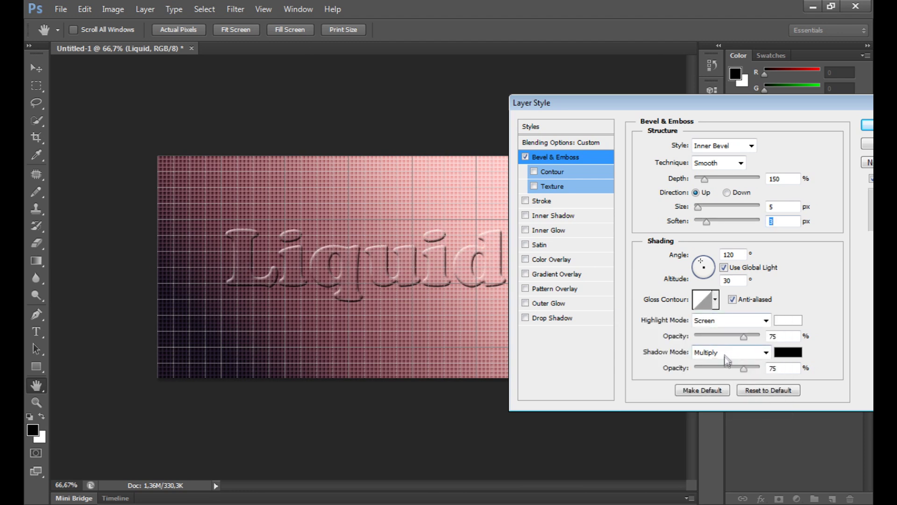
Raise the bevel shadow and highlight opacities to 100%
drag(723, 370, 767, 370)
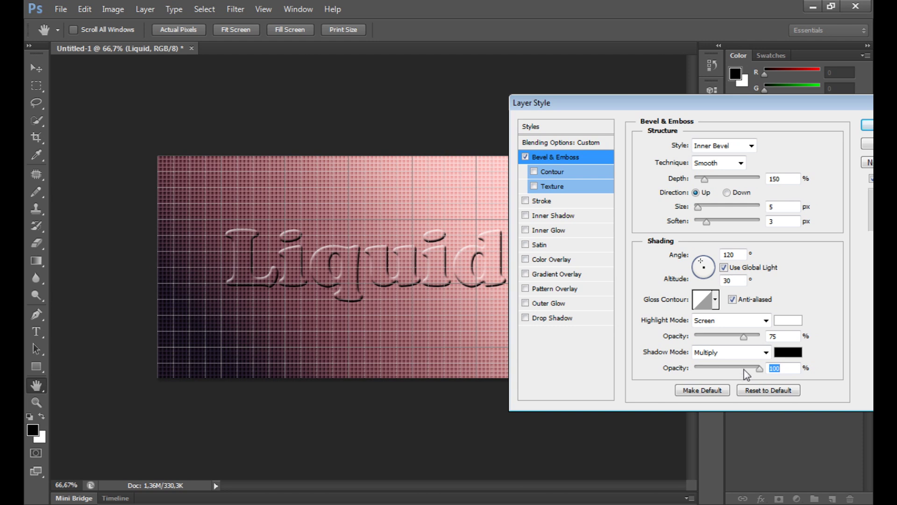
drag(743, 337, 766, 336)
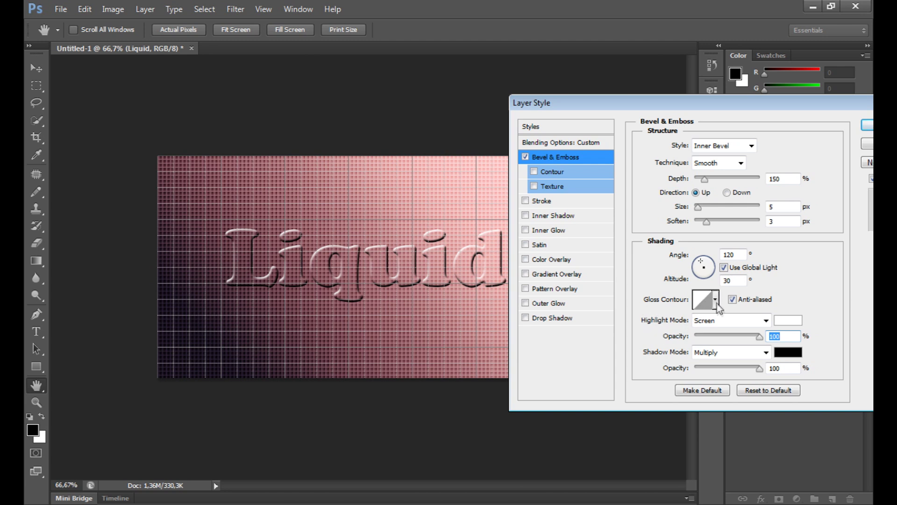
key(Tab)
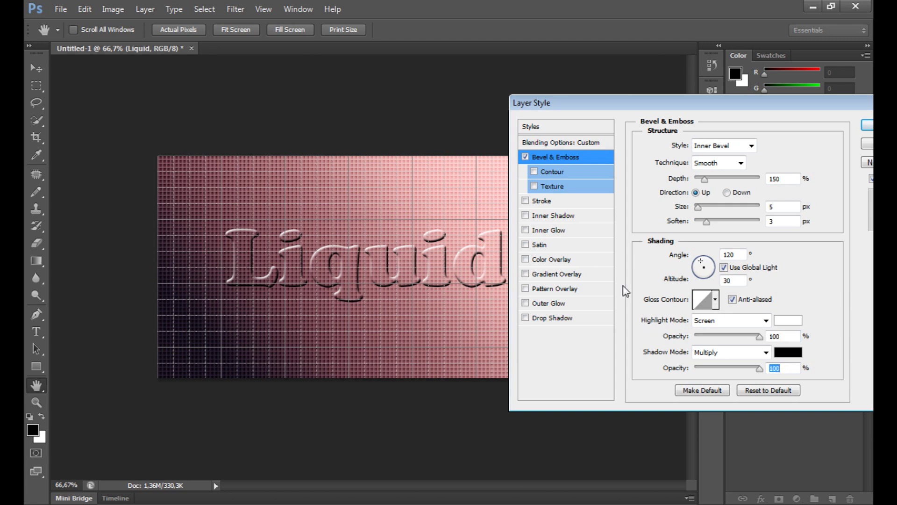
Apply the second-row peaked gloss contour to the bevel
click(715, 300)
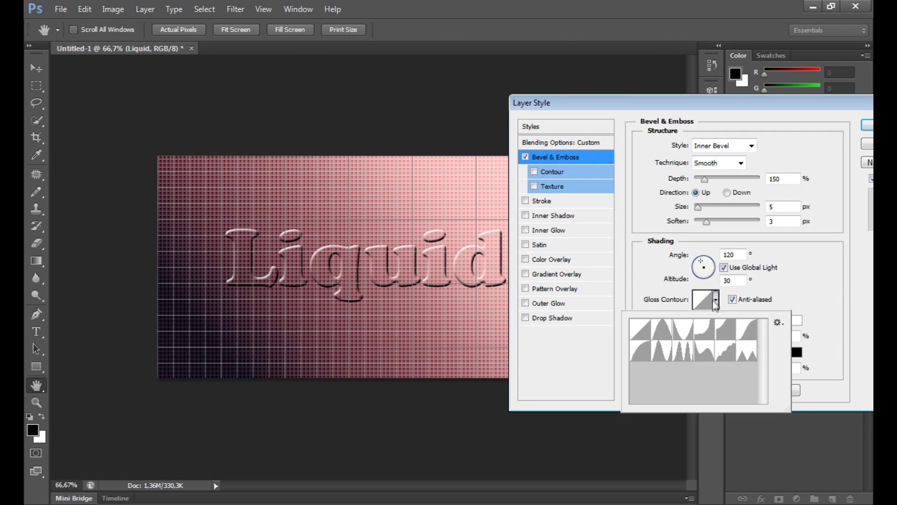
click(662, 351)
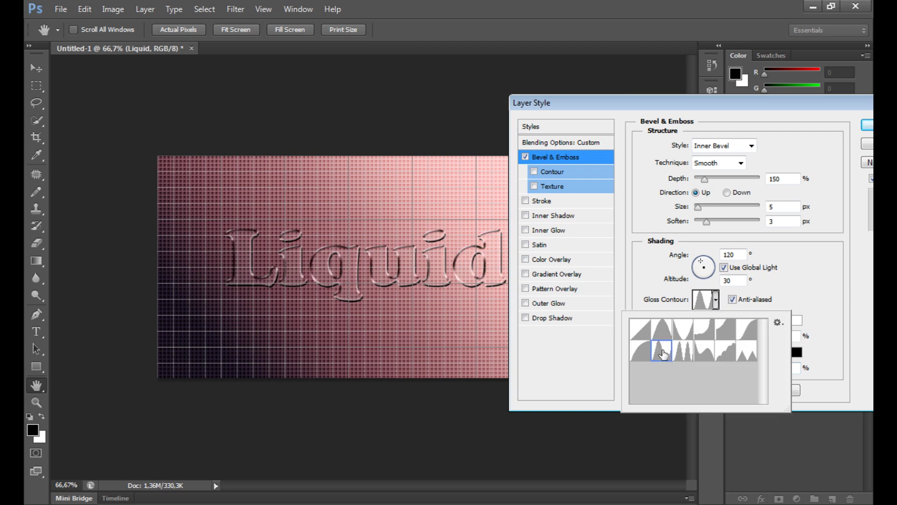
click(716, 303)
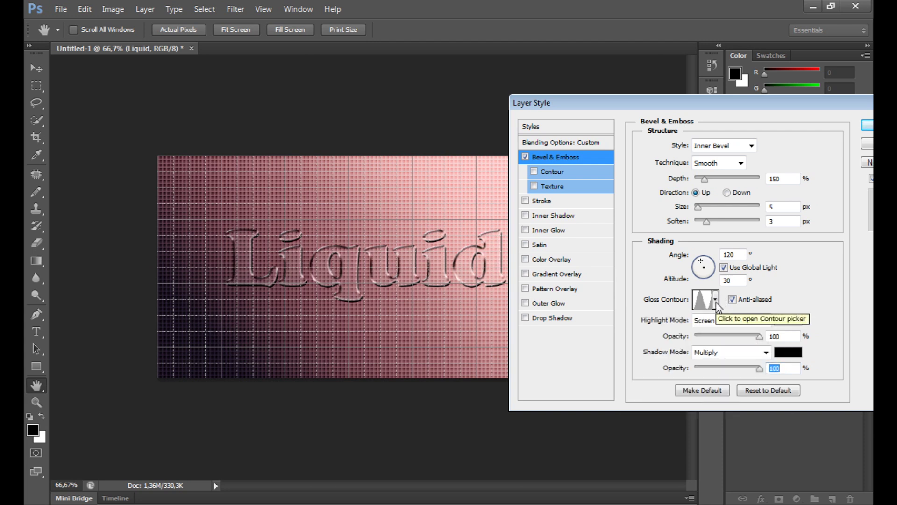
click(715, 302)
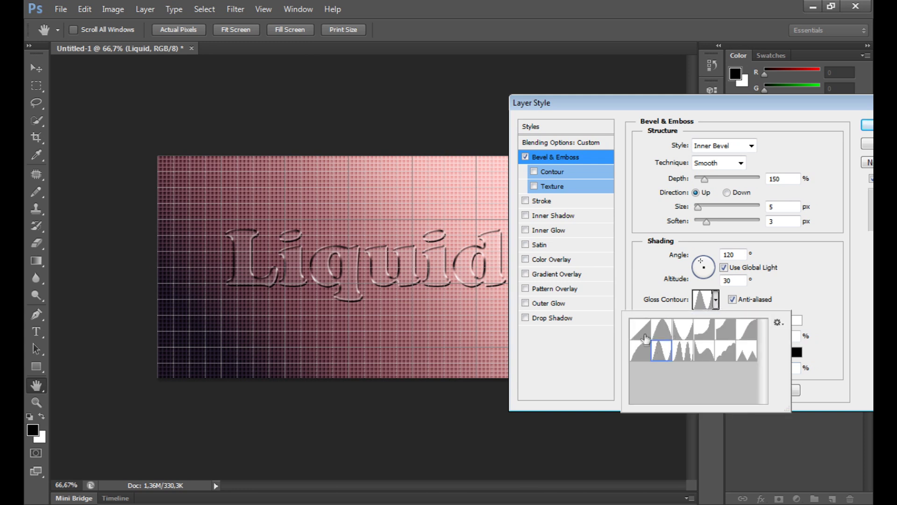
click(664, 356)
click(665, 356)
click(715, 302)
click(642, 330)
click(670, 355)
Try Multiply, Screen and Linear Burn, then set Highlight Mode to Linear Dodge (Add)
click(716, 306)
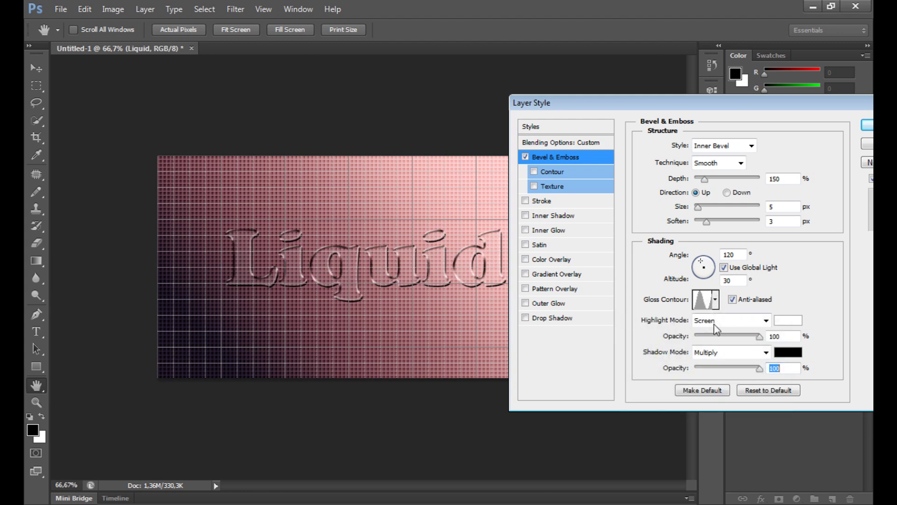
click(765, 321)
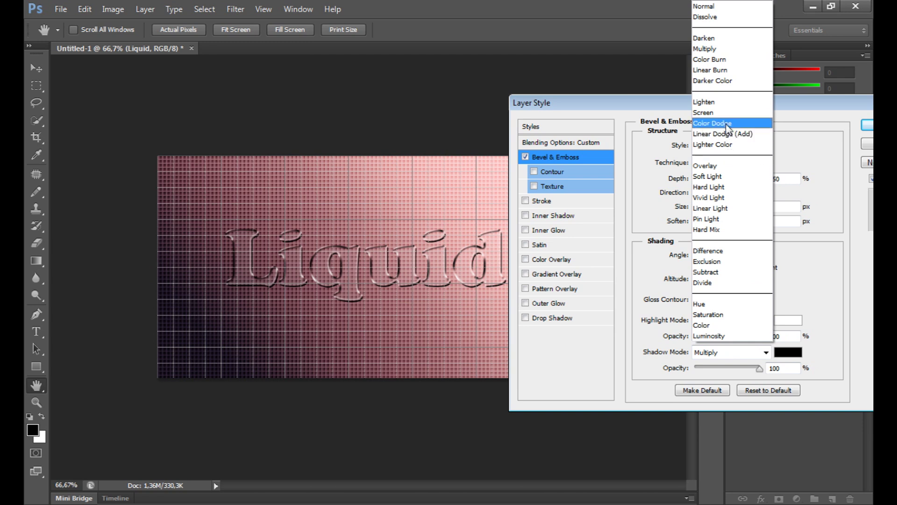
click(724, 49)
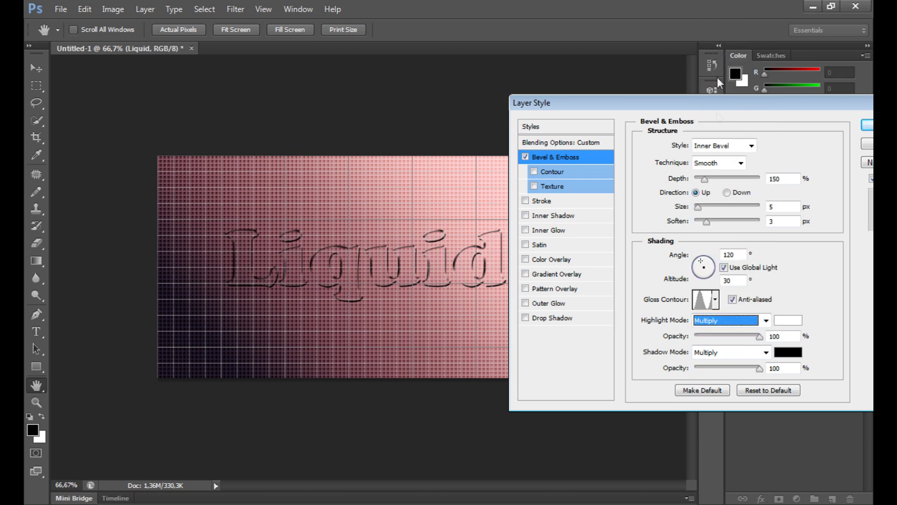
click(753, 321)
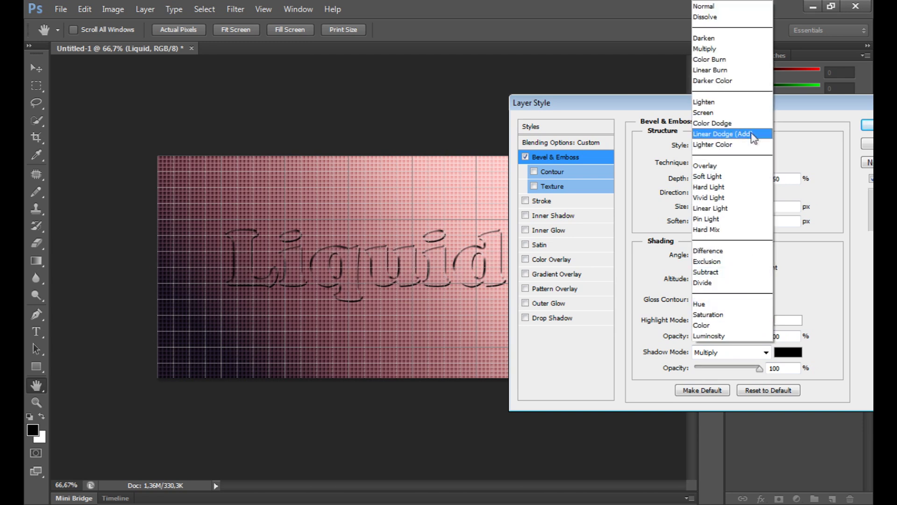
click(754, 134)
click(764, 321)
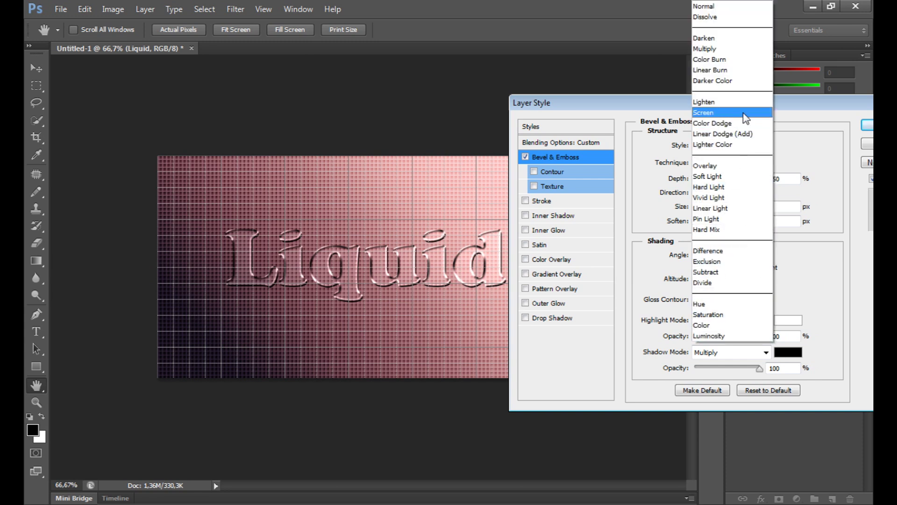
click(728, 114)
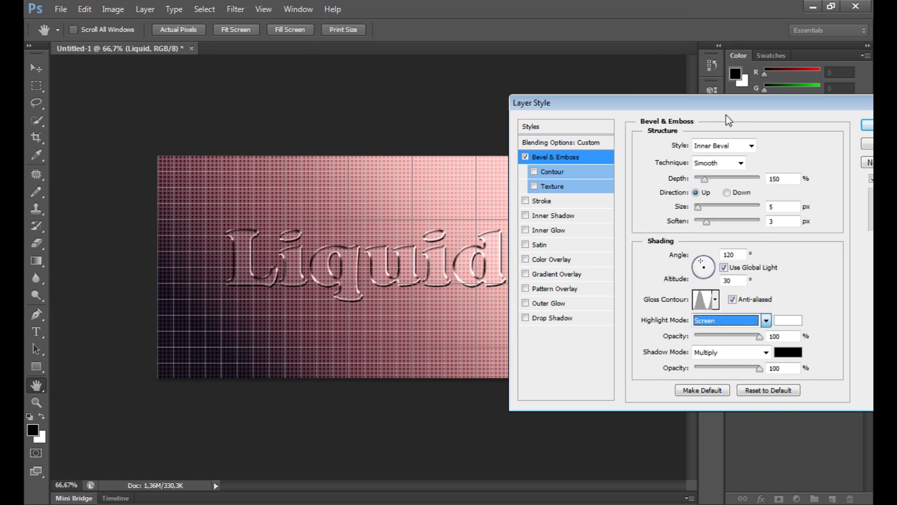
click(763, 320)
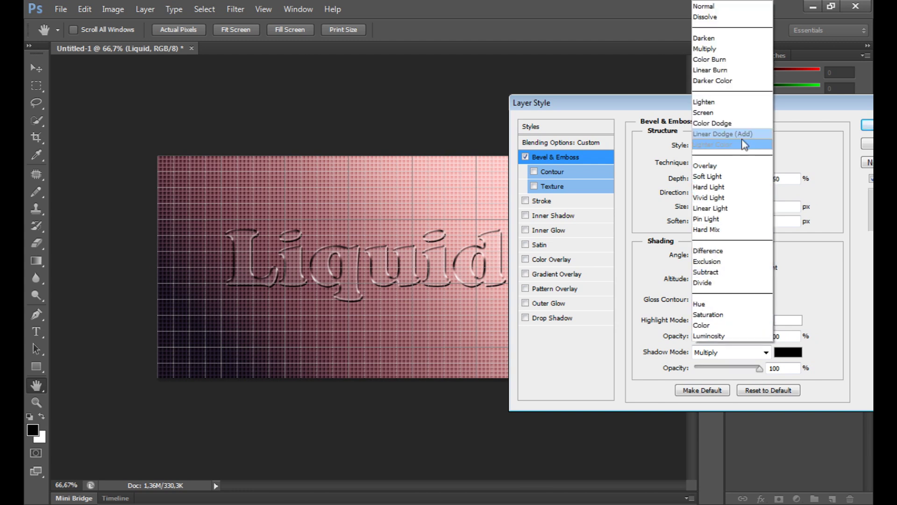
click(732, 74)
click(763, 321)
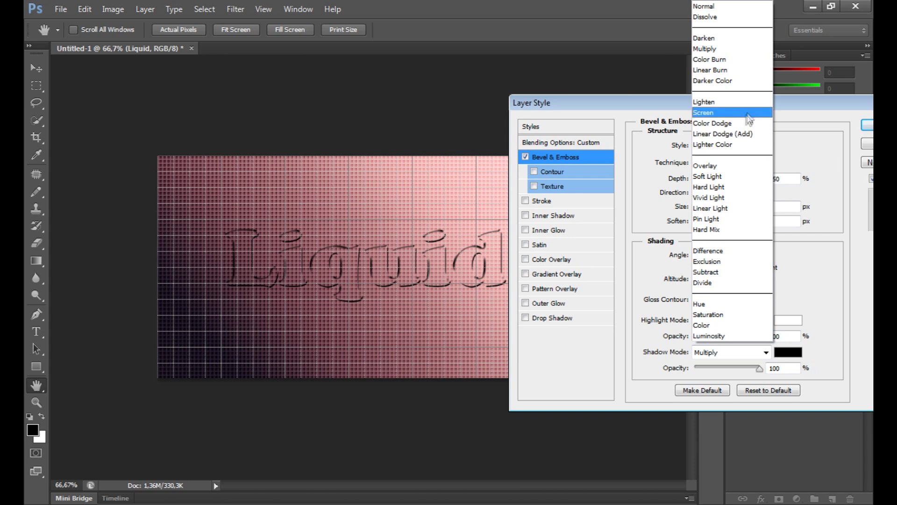
click(747, 134)
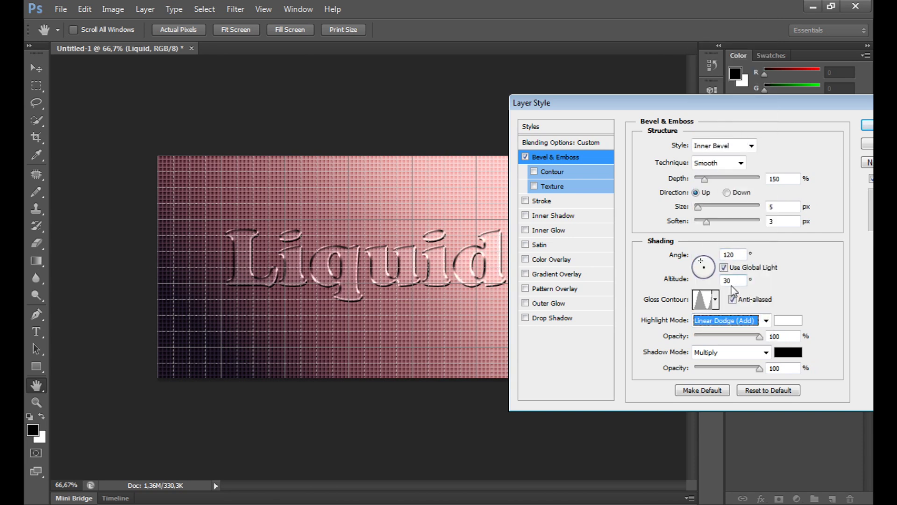
Restore the bevel Shadow Mode opacity to 100%
click(732, 368)
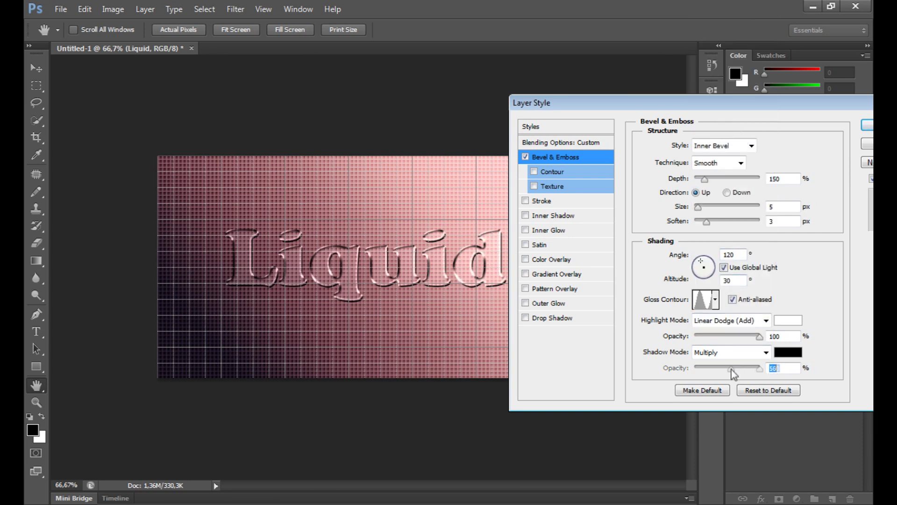
drag(732, 369, 771, 373)
drag(596, 109, 602, 111)
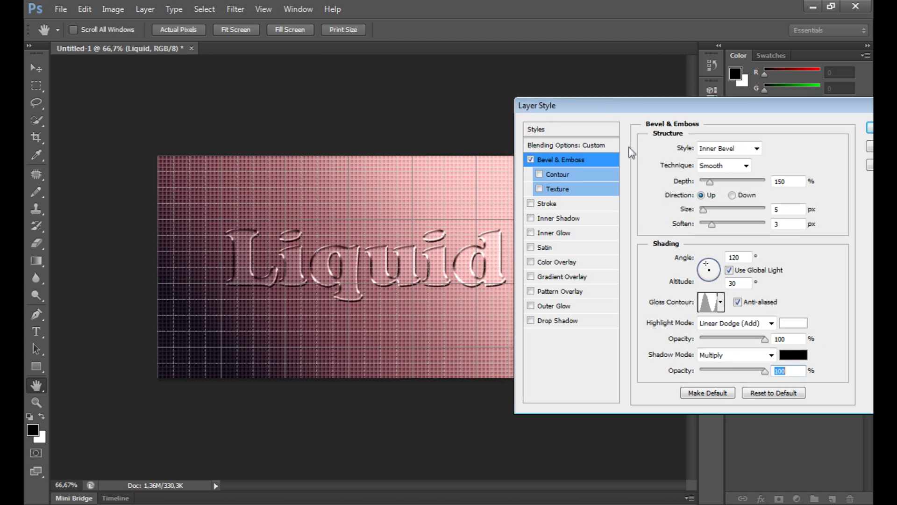
Add an Inner Shadow with 5 px distance and 5 px size
click(557, 221)
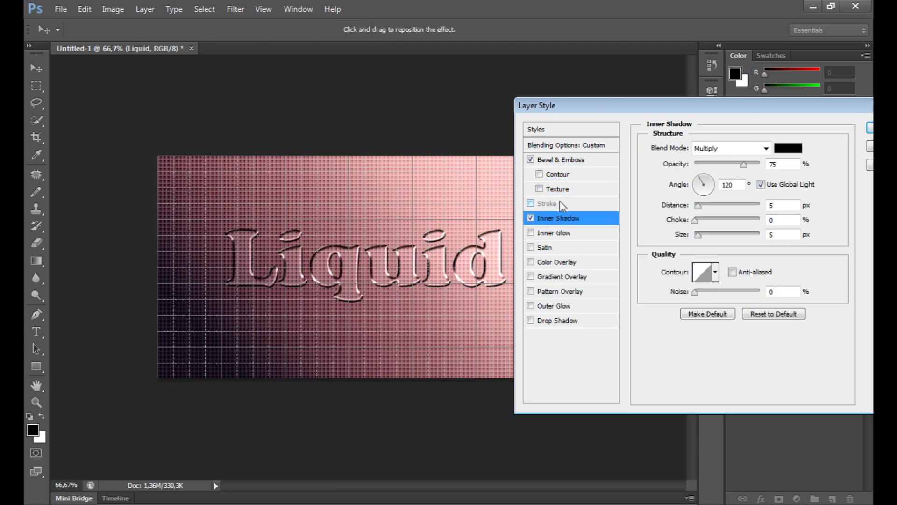
click(560, 202)
click(531, 204)
click(552, 218)
click(700, 206)
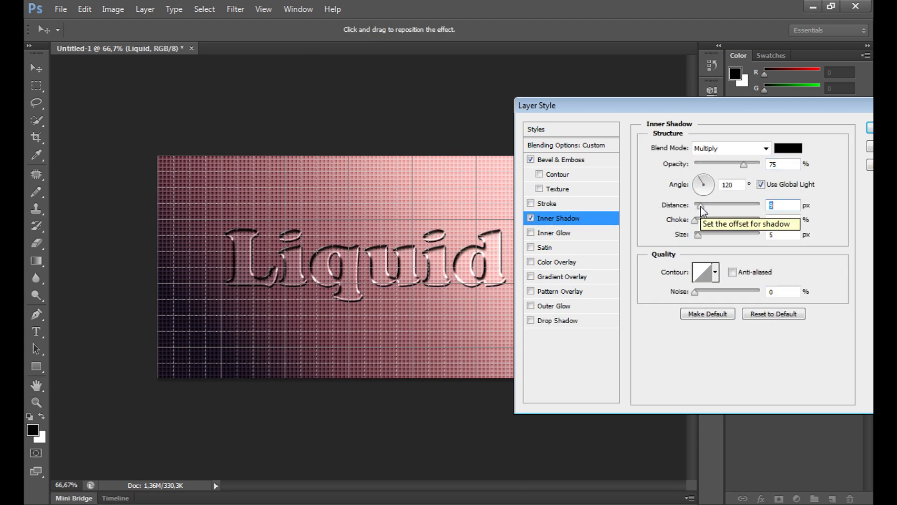
text(5)
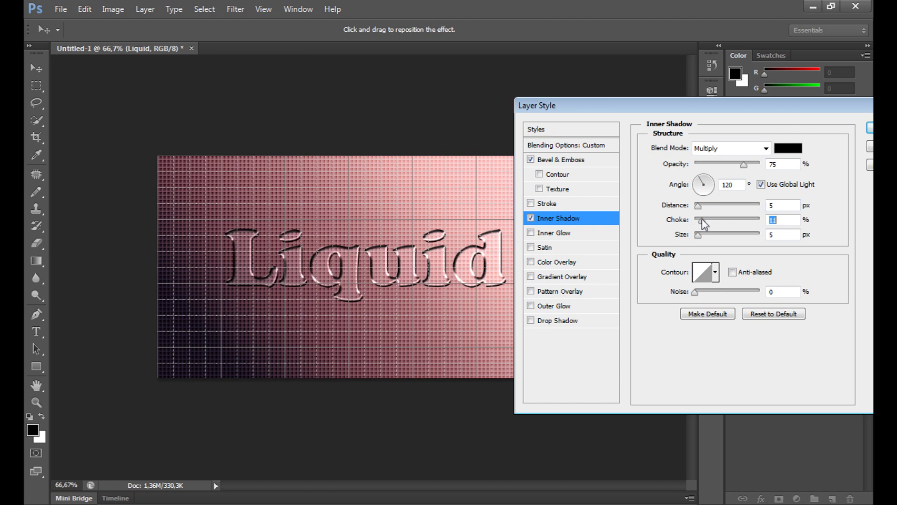
drag(698, 235, 709, 236)
text(5)
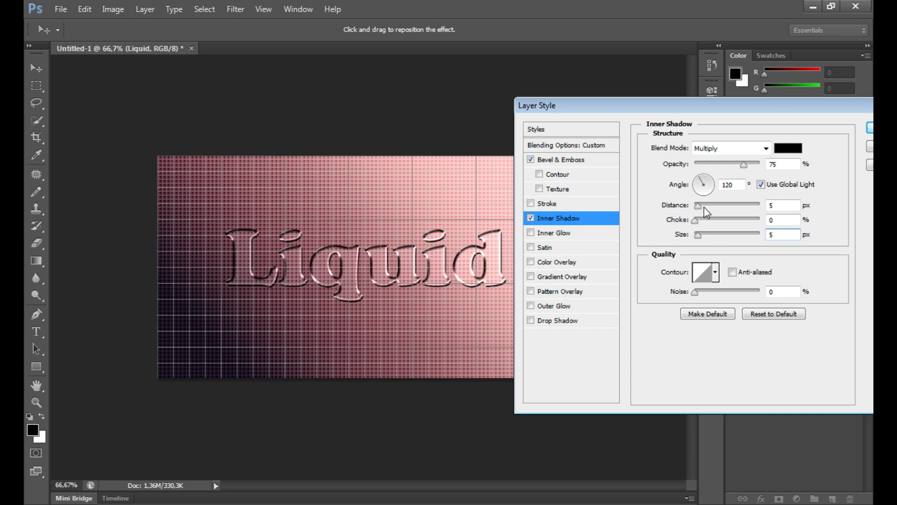
click(531, 217)
click(531, 218)
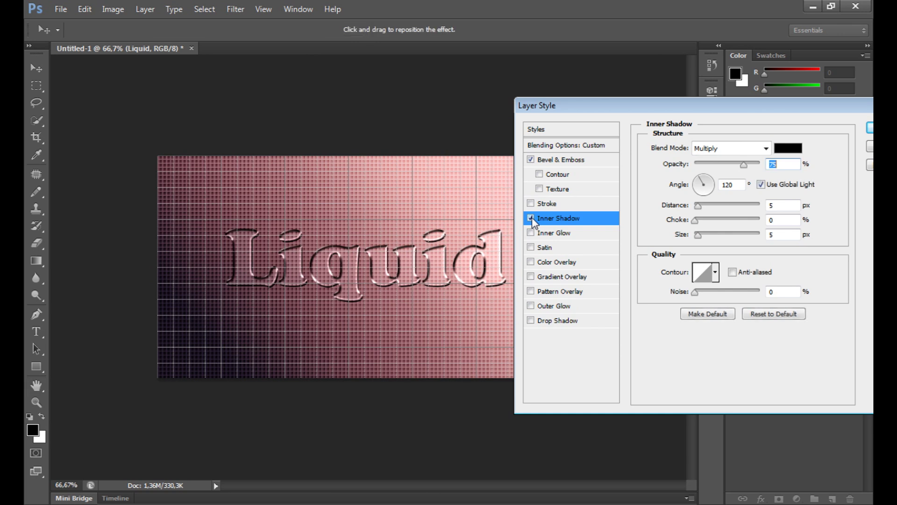
Set the Inner Shadow opacity to 35% and enable Inner Glow
drag(727, 166, 720, 167)
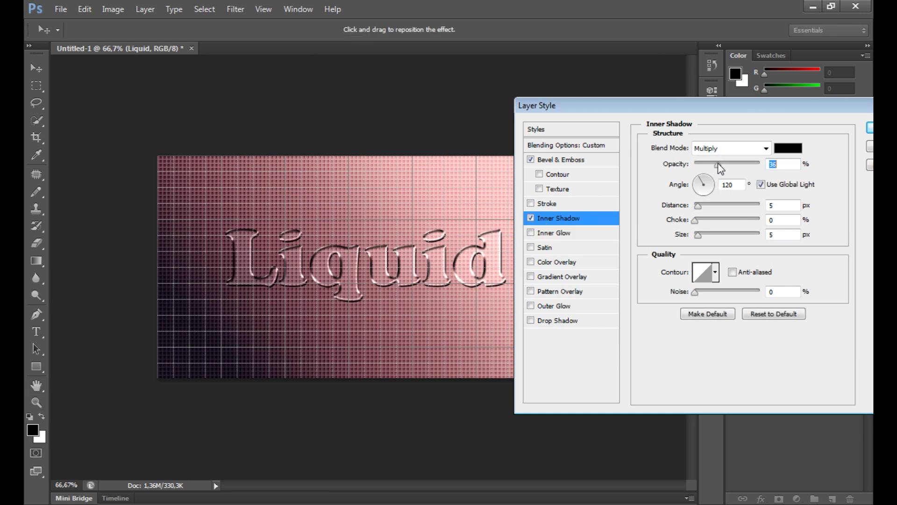
text(40)
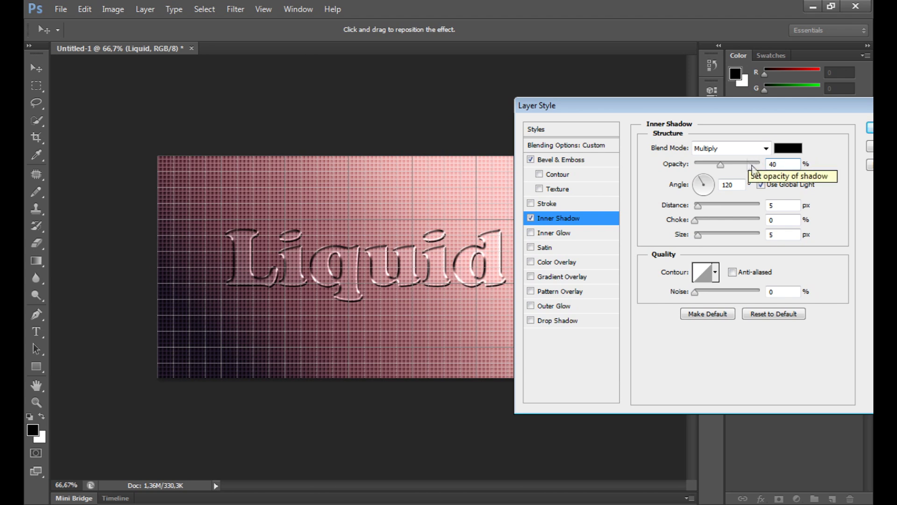
key(BackSpace)
key(BackSpace)
text(35)
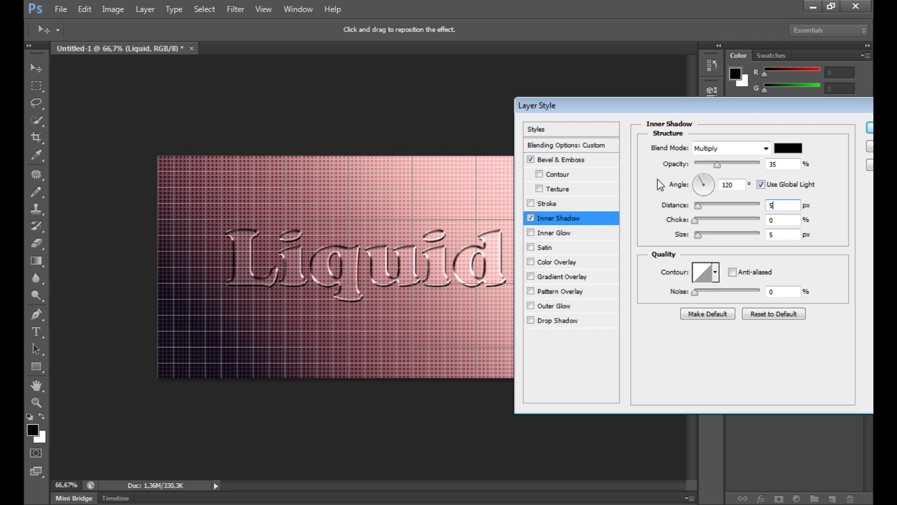
click(560, 233)
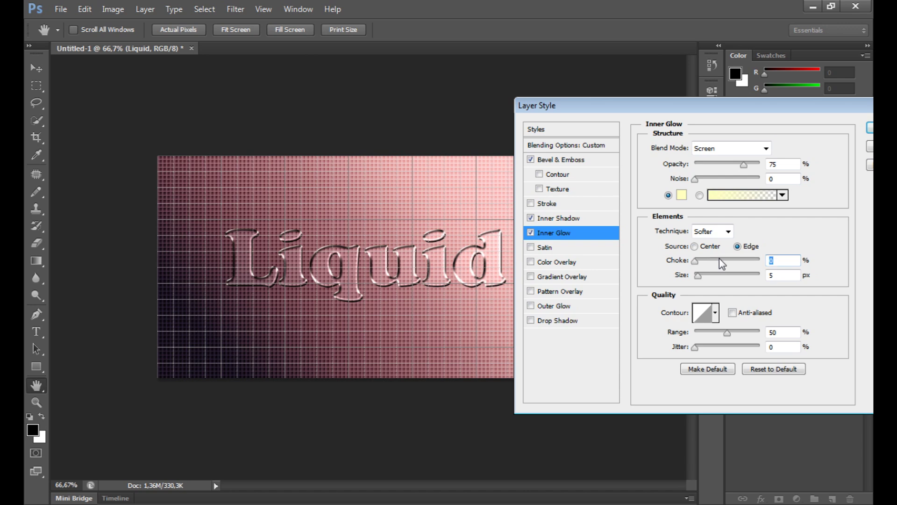
Set the Inner Glow colour to white
click(680, 196)
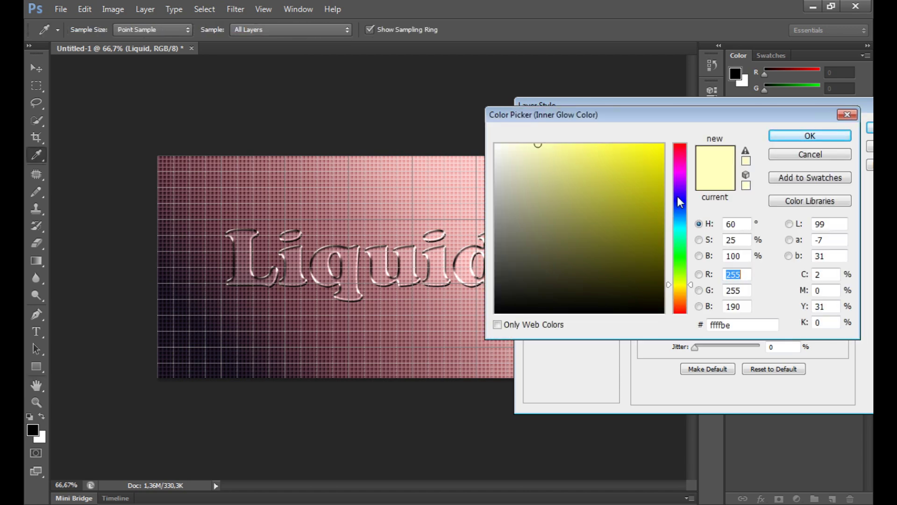
click(547, 164)
click(498, 144)
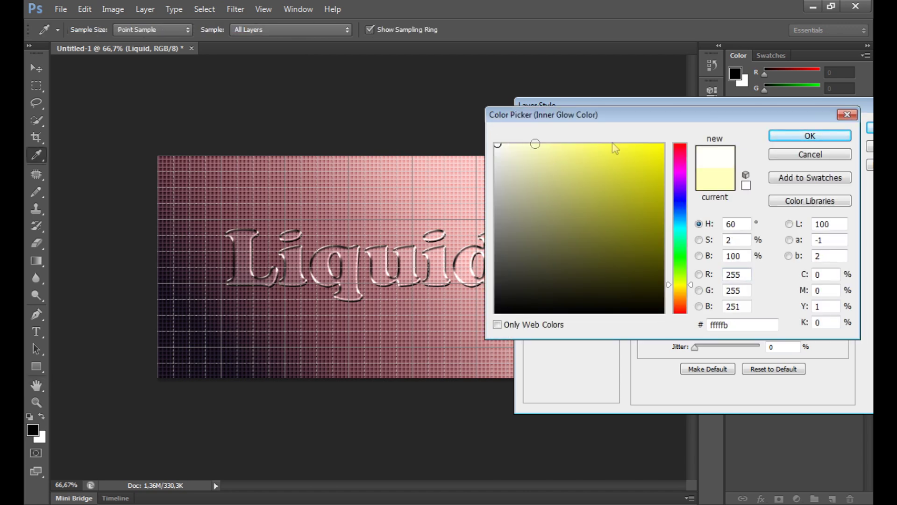
click(810, 135)
Raise the Inner Glow choke to 64 and toggle the effect off and on to compare
click(737, 260)
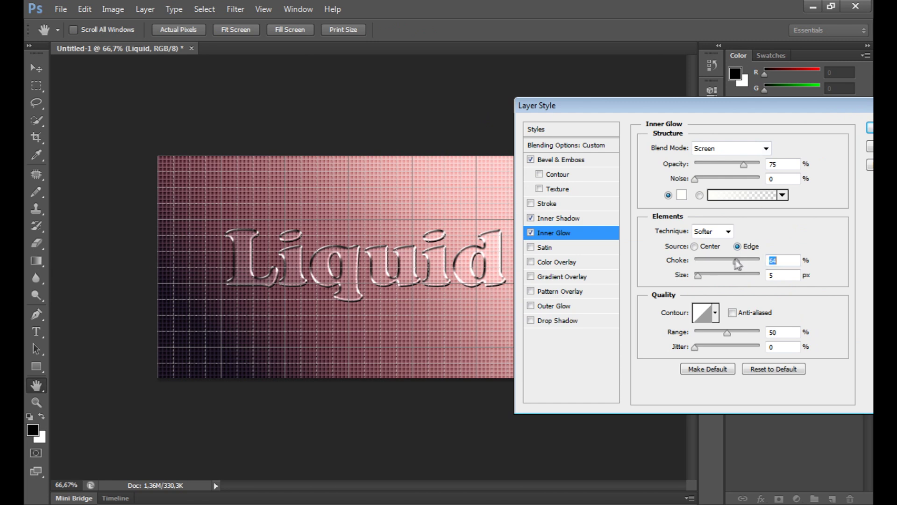
click(531, 233)
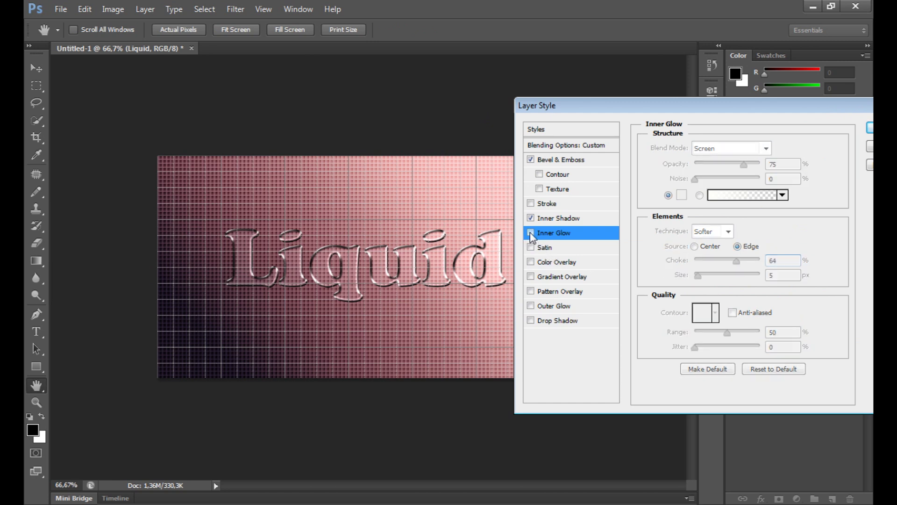
click(531, 233)
click(531, 233)
click(531, 233)
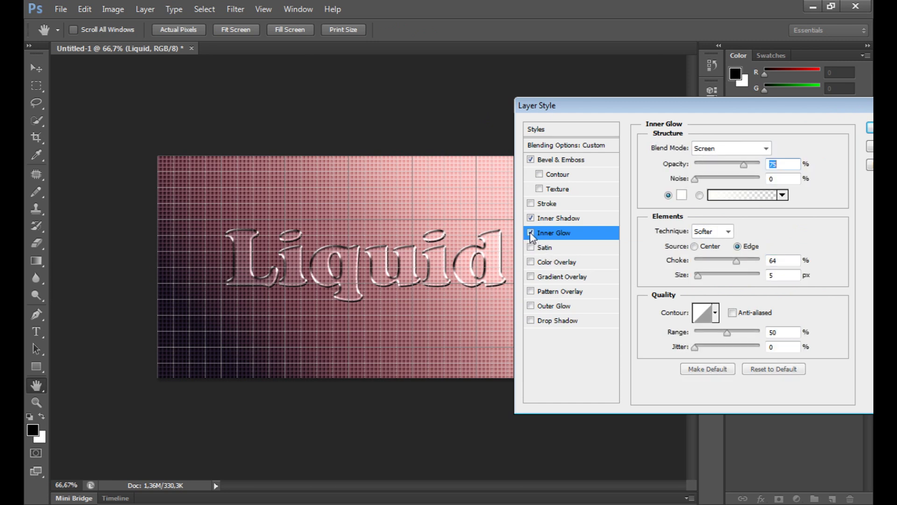
click(531, 233)
click(531, 233)
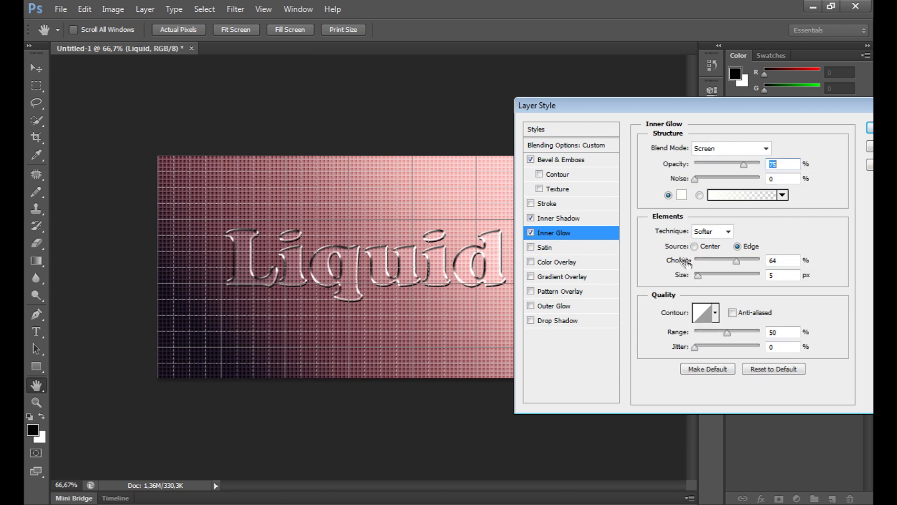
Bring the Inner Glow choke down through 34 and 30, settling at 20%
click(717, 261)
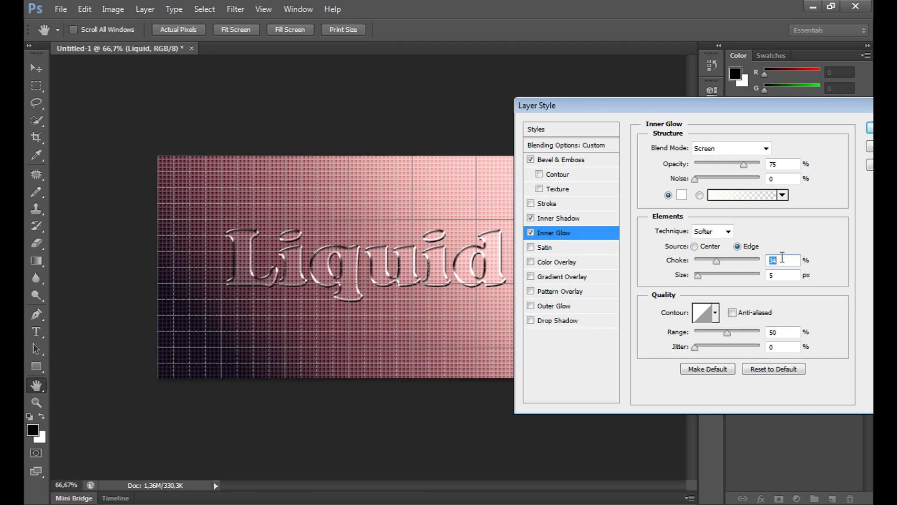
text(30)
click(531, 233)
click(531, 233)
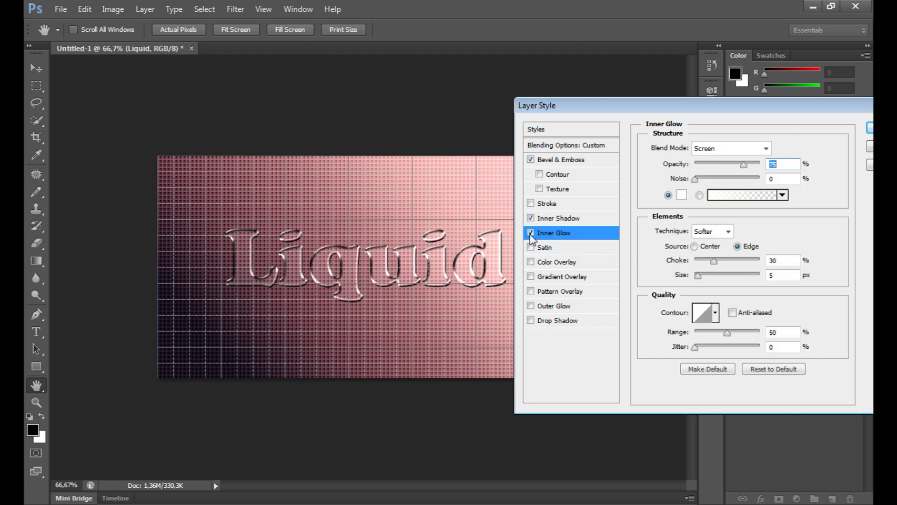
double_click(785, 260)
text(1)
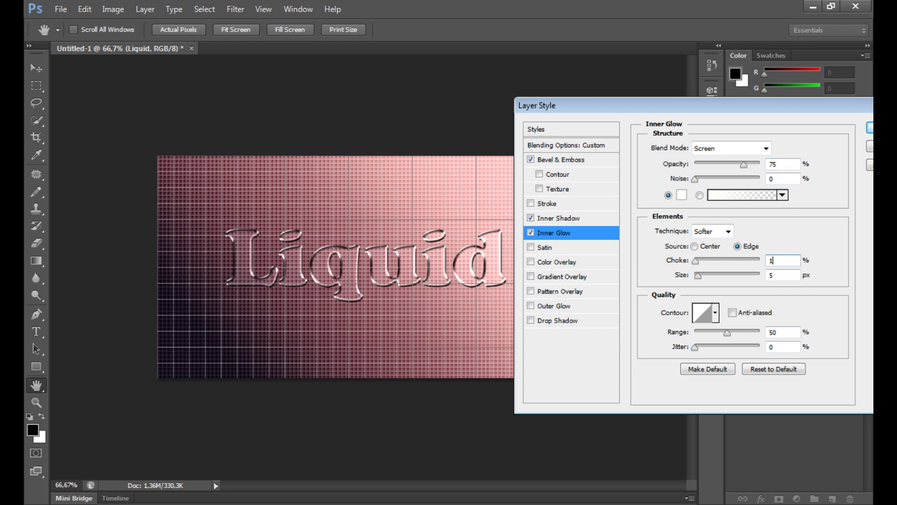
text(5)
key(Up)
key(Up)
key(Up)
key(Up)
key(Up)
Enable Outer Glow with a near-white glow colour
click(554, 305)
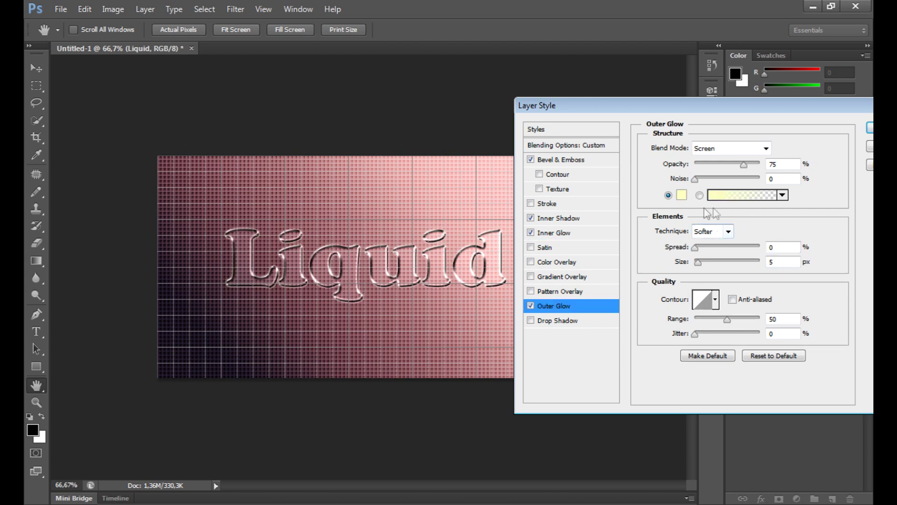
click(682, 196)
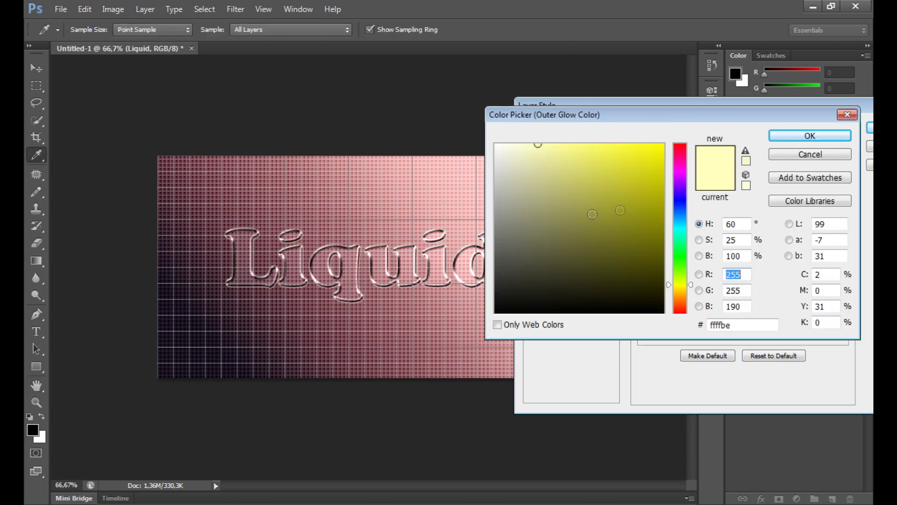
click(496, 144)
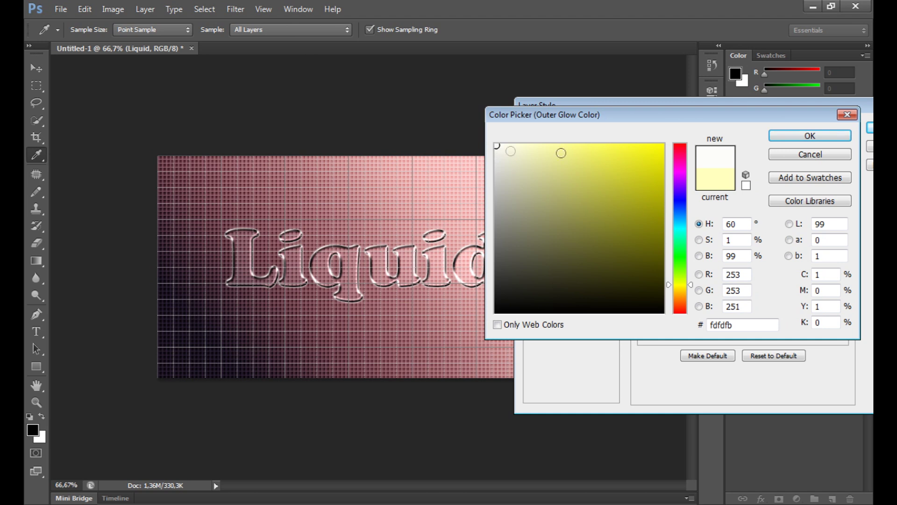
click(837, 137)
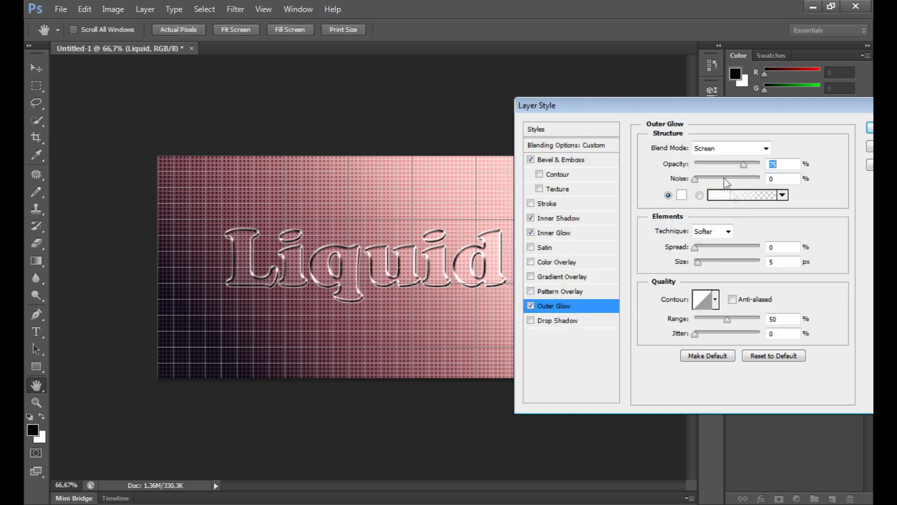
Set the Outer Glow opacity to 15% and switch on a Drop Shadow
click(711, 163)
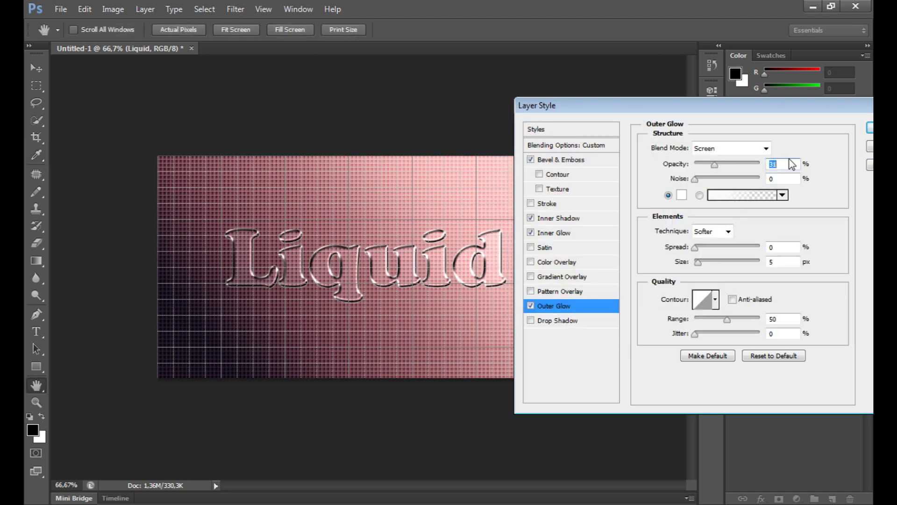
text(15)
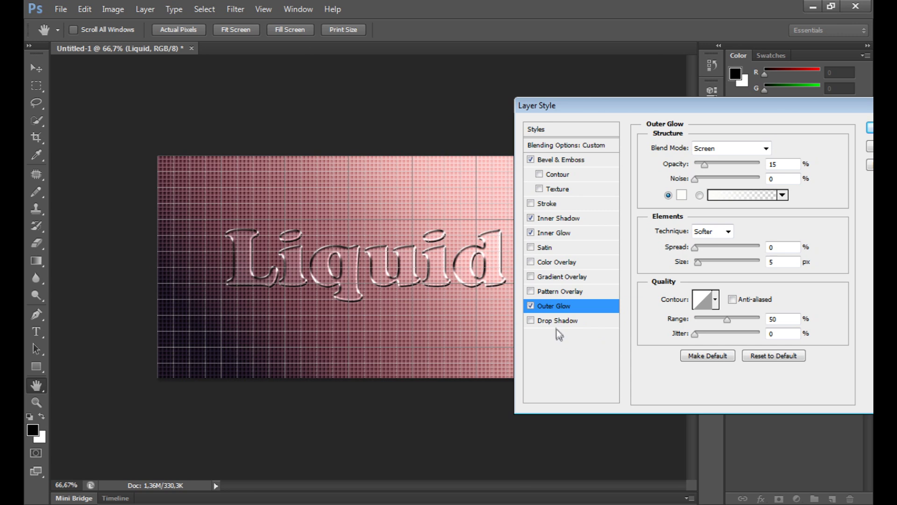
click(557, 321)
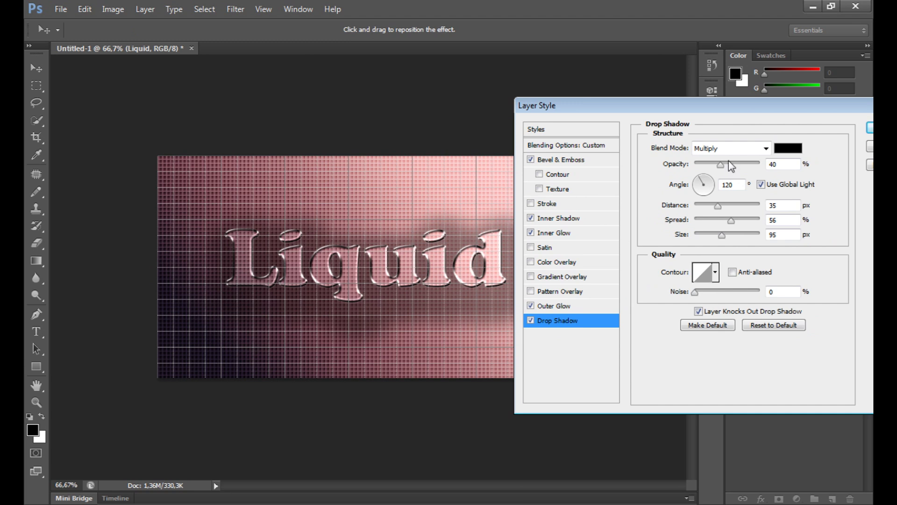
Try Drop Shadow sizes of 35, 73 and 111 px with spreads of 18% and 26%
click(707, 235)
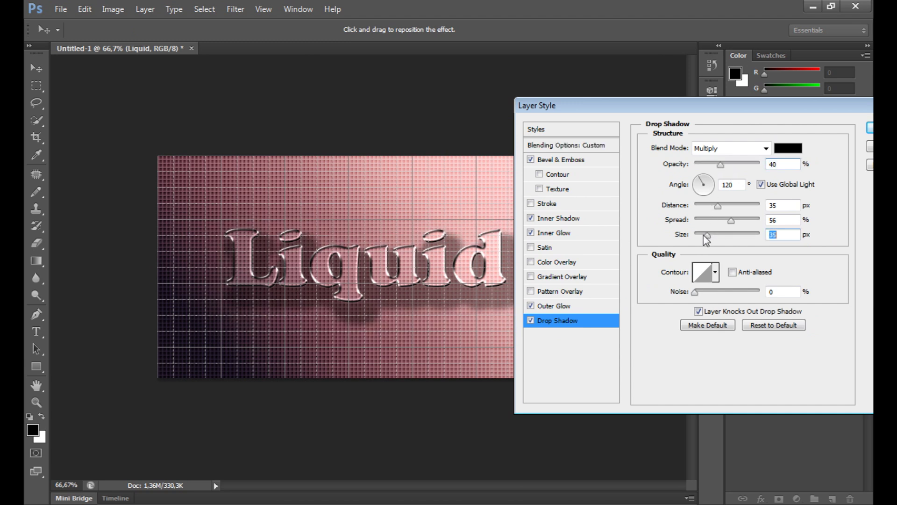
drag(719, 220, 741, 206)
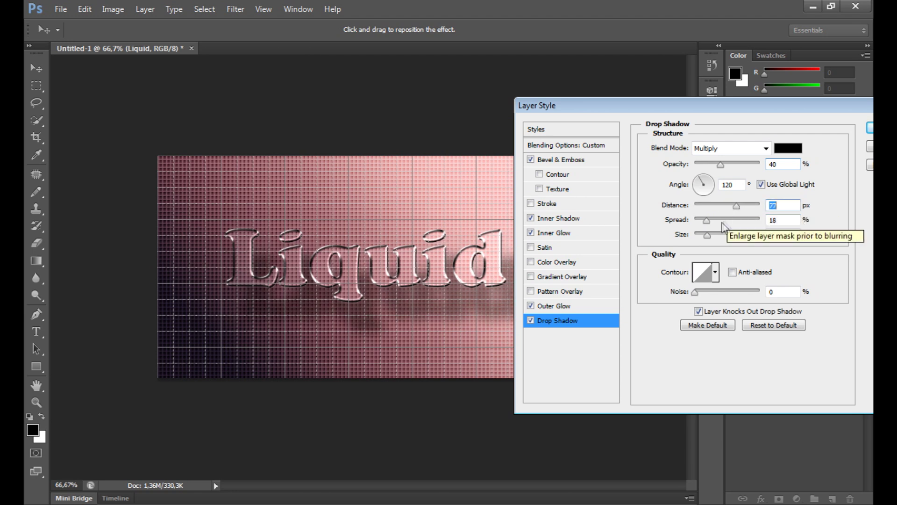
click(718, 234)
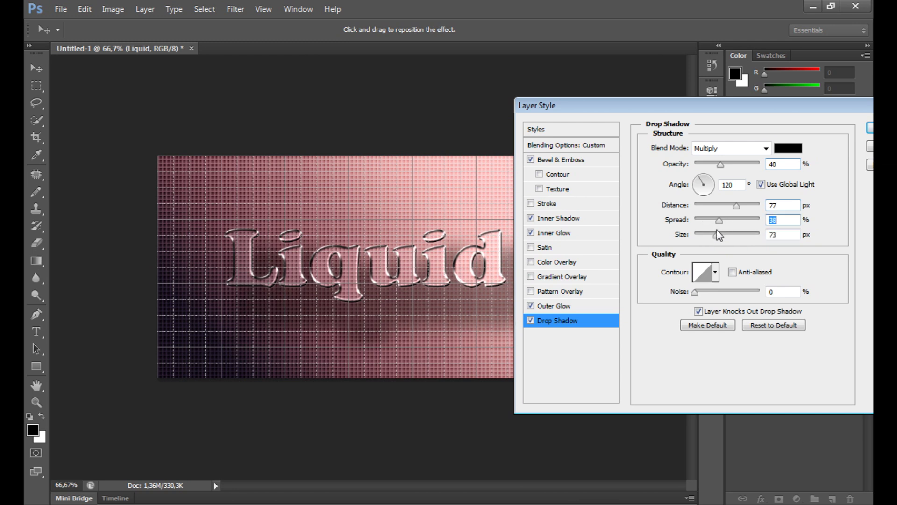
click(711, 220)
click(726, 235)
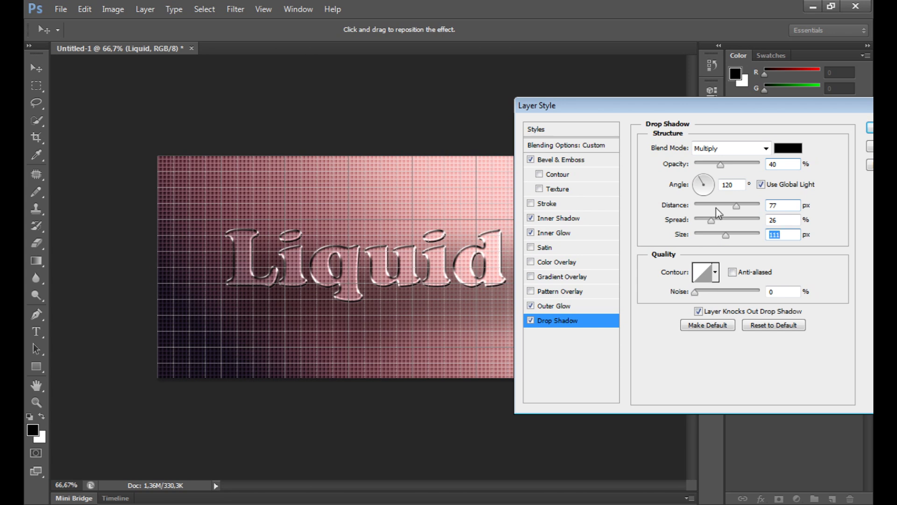
Test shadow opacity at 50% and 16%, then remove the Drop Shadow and apply the style
click(727, 165)
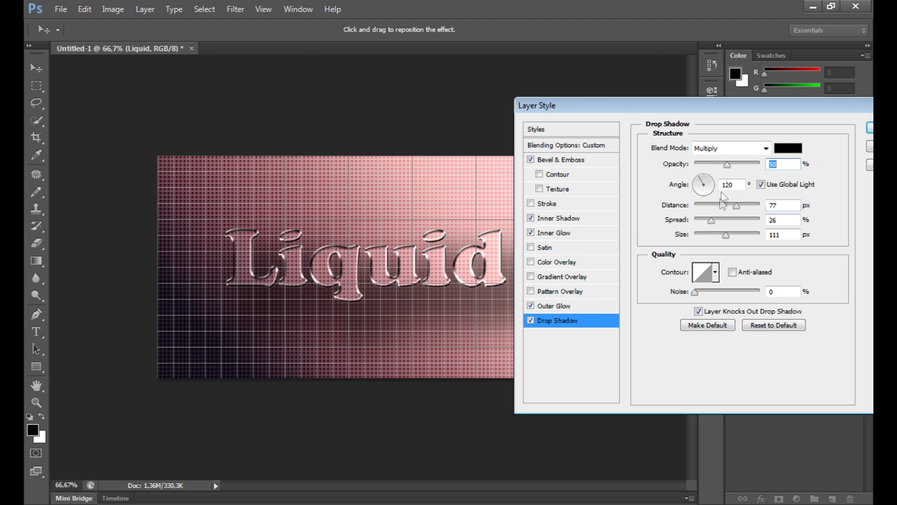
click(706, 164)
click(531, 321)
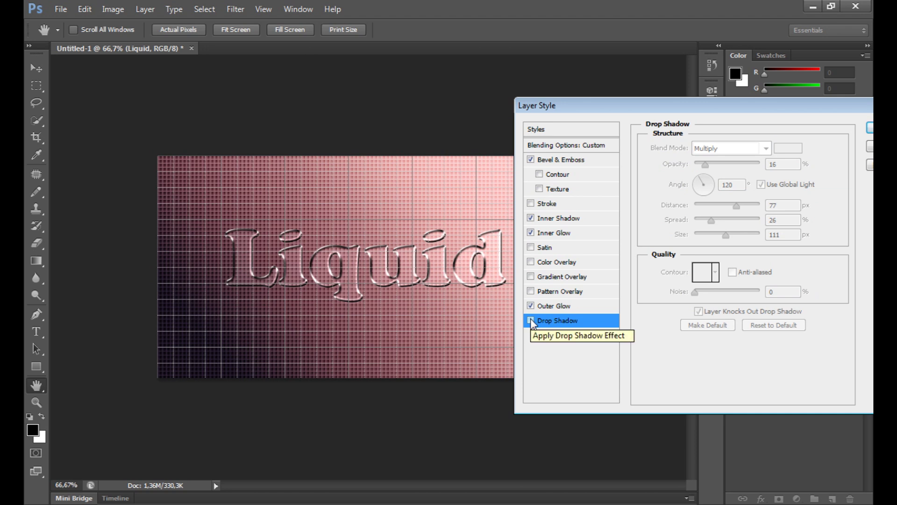
click(870, 127)
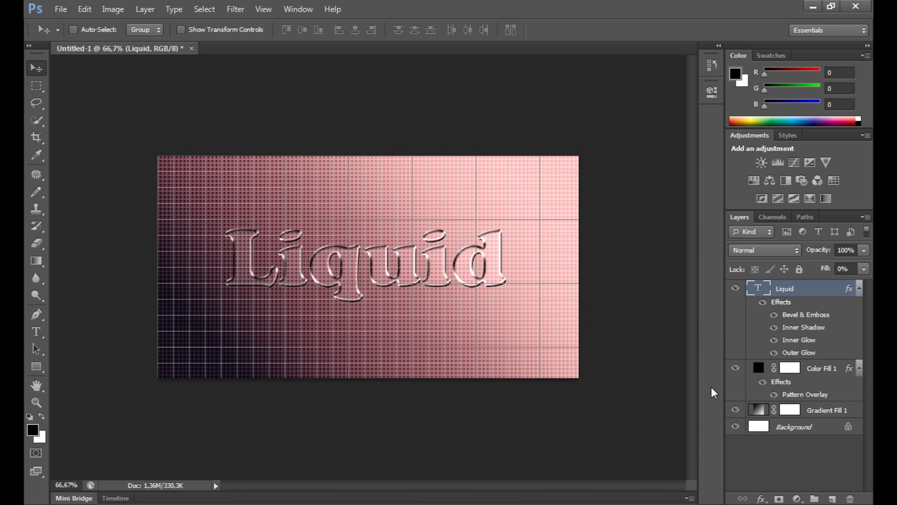
Duplicate Liquid as a Liquid copy layer at 20% opacity, toggling its visibility to compare
key(ctrl+j)
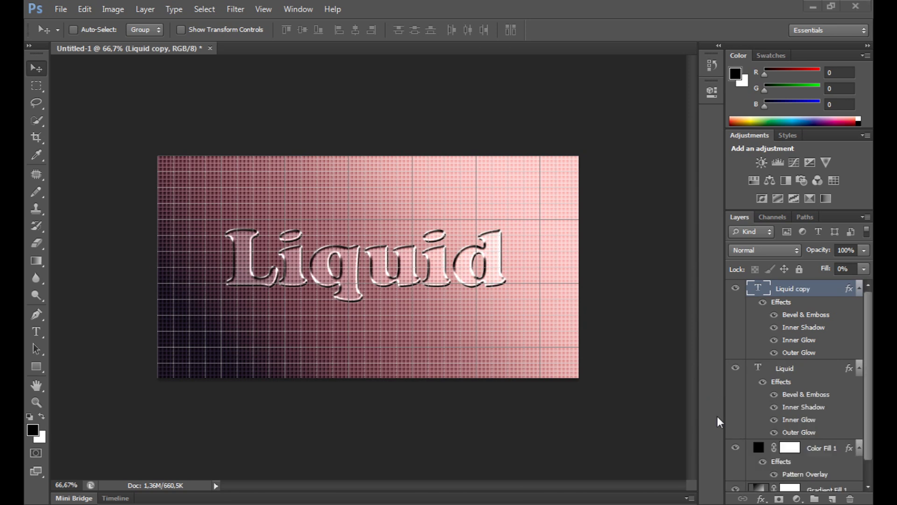
click(736, 289)
click(735, 290)
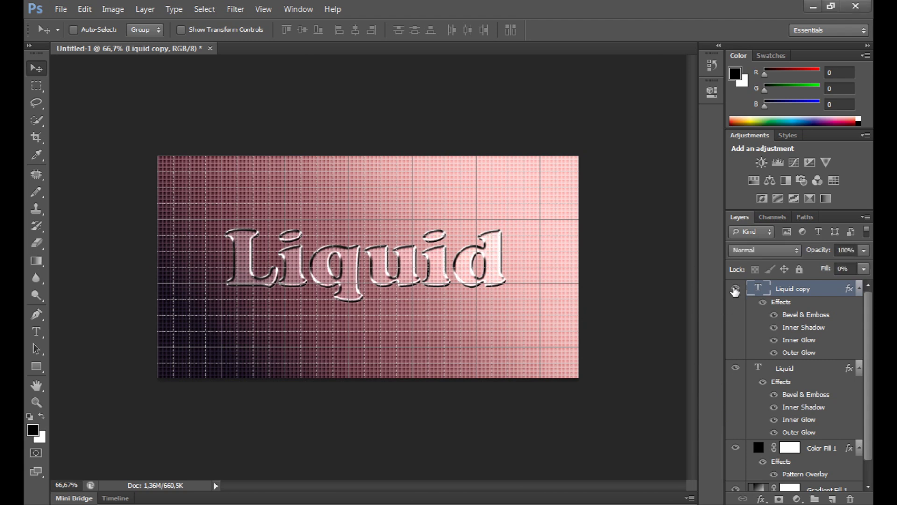
click(823, 251)
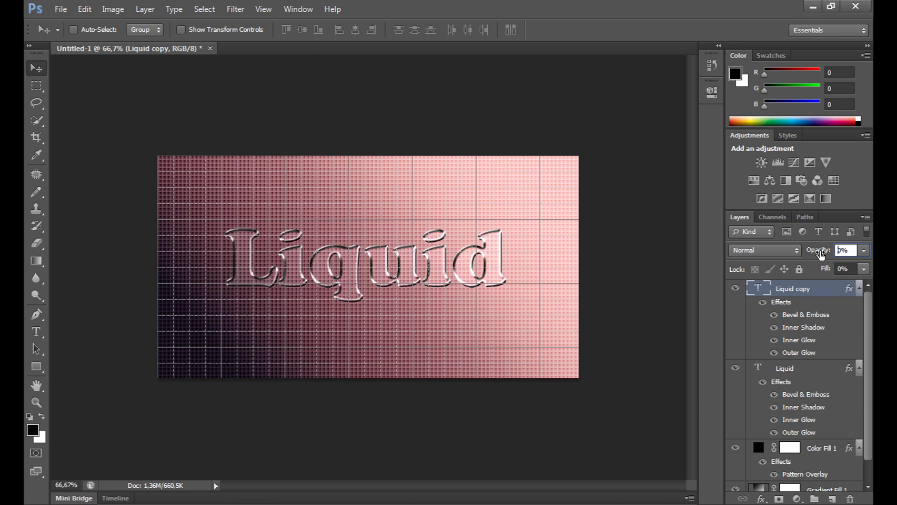
click(735, 289)
click(736, 290)
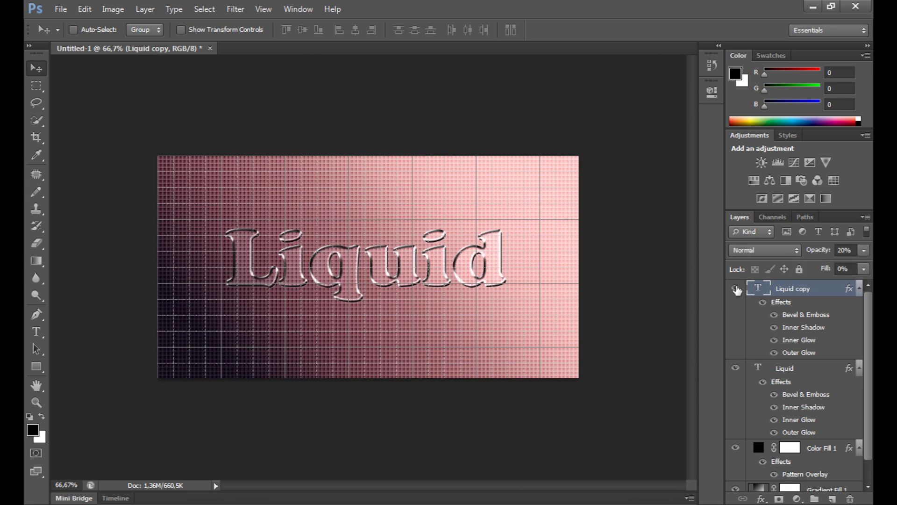